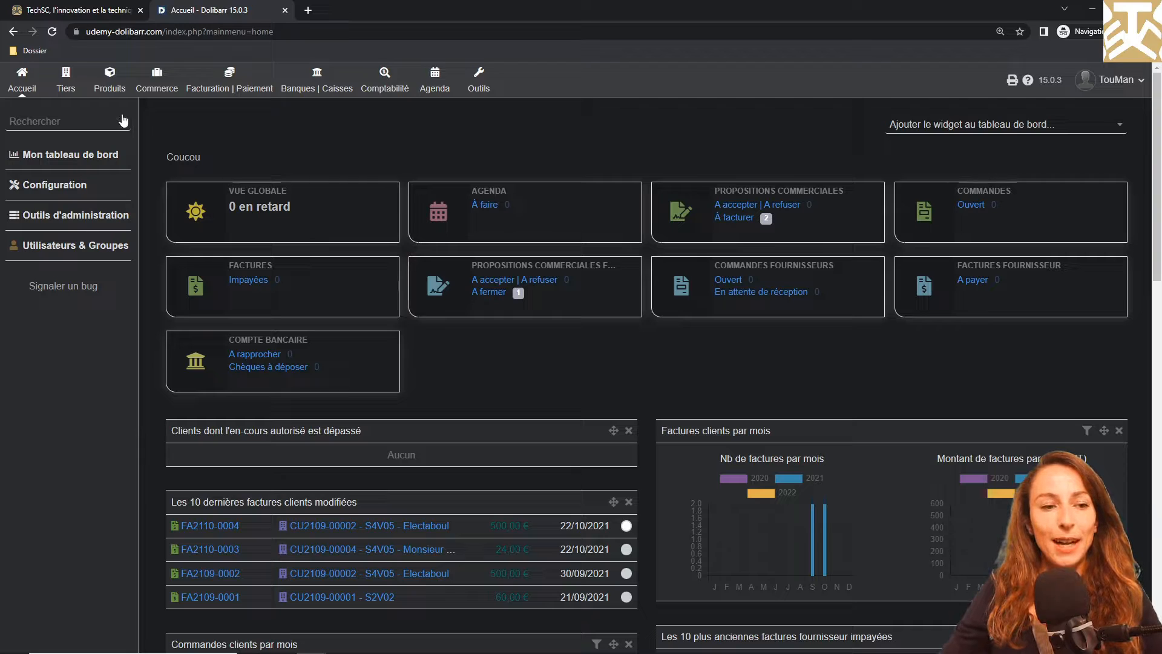
Filter the available modules in the configuration by the keyword "serv" and enable the Services module
left_click(24, 75)
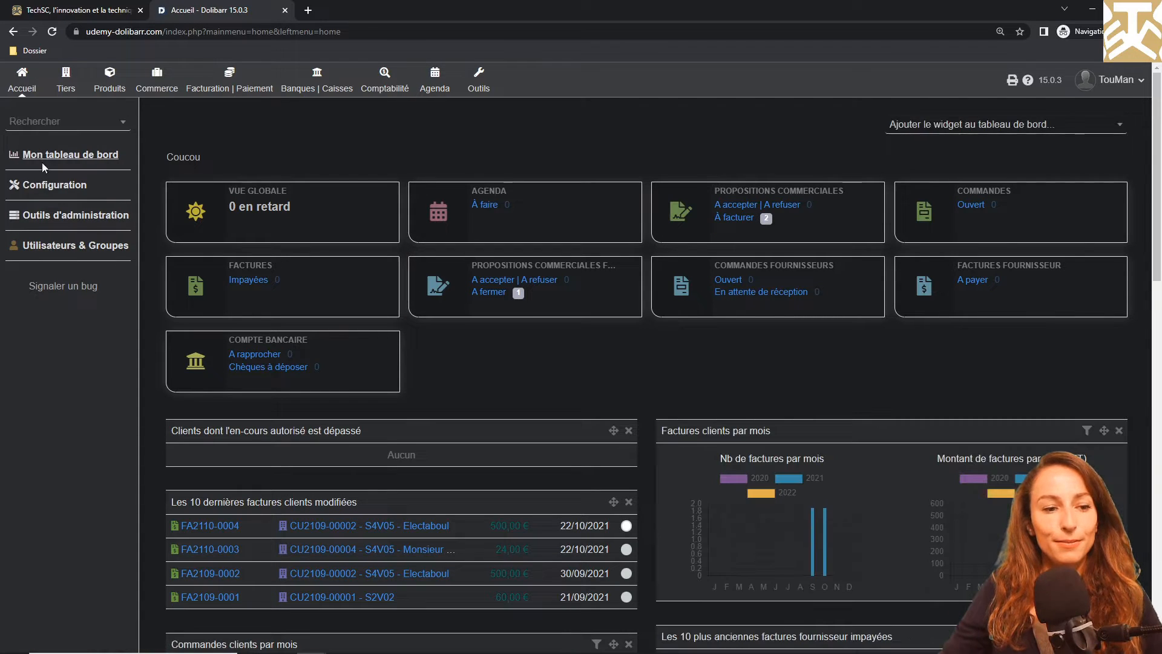
left_click(47, 187)
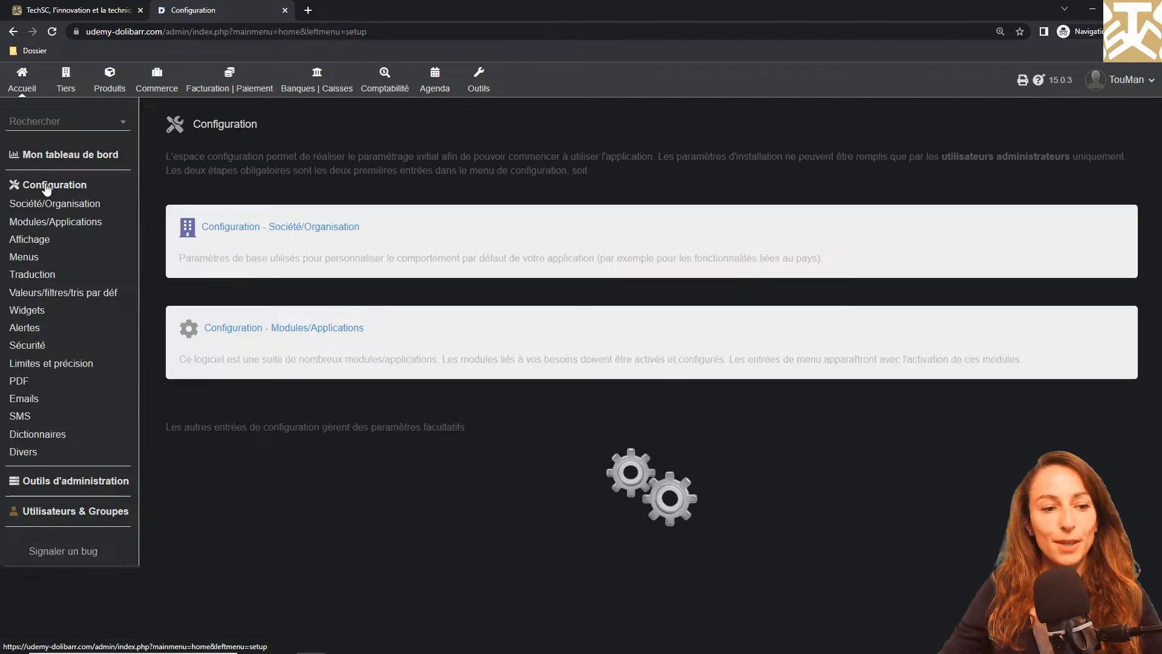
left_click(59, 224)
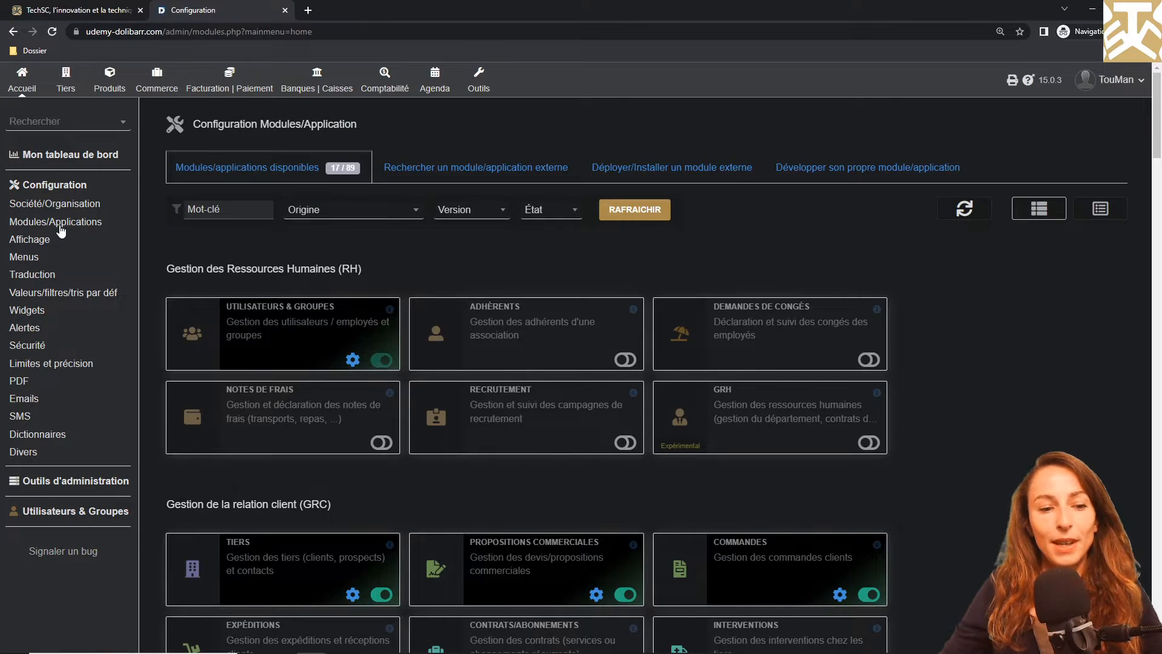
left_click(205, 209)
type("s")
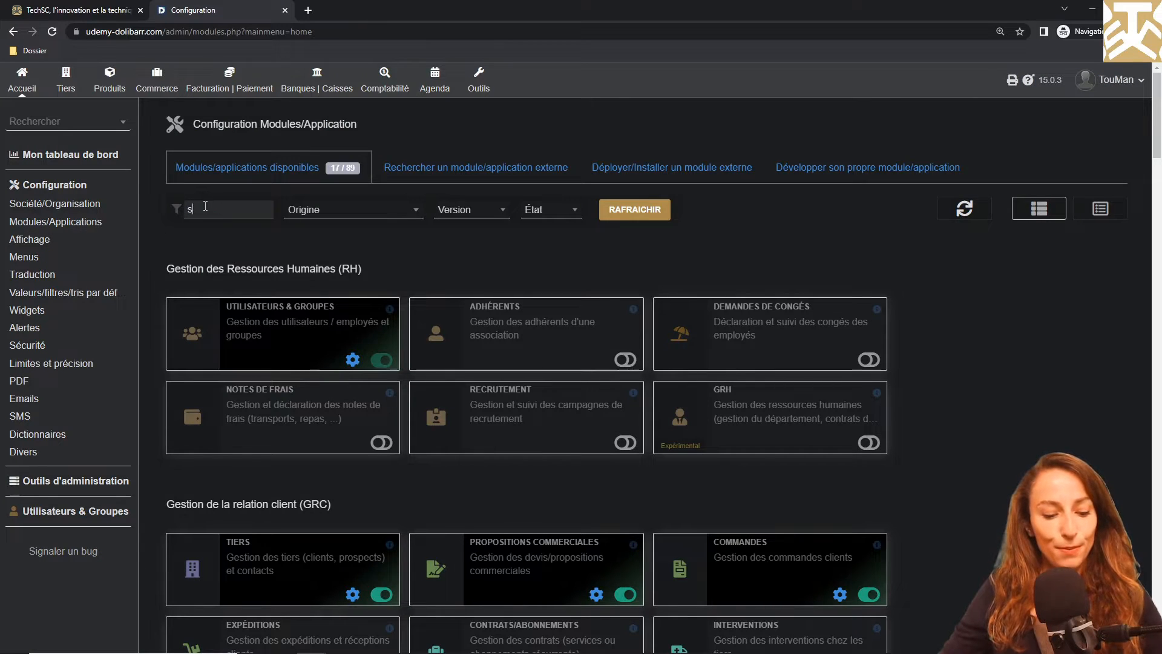
type("erv")
key("Return")
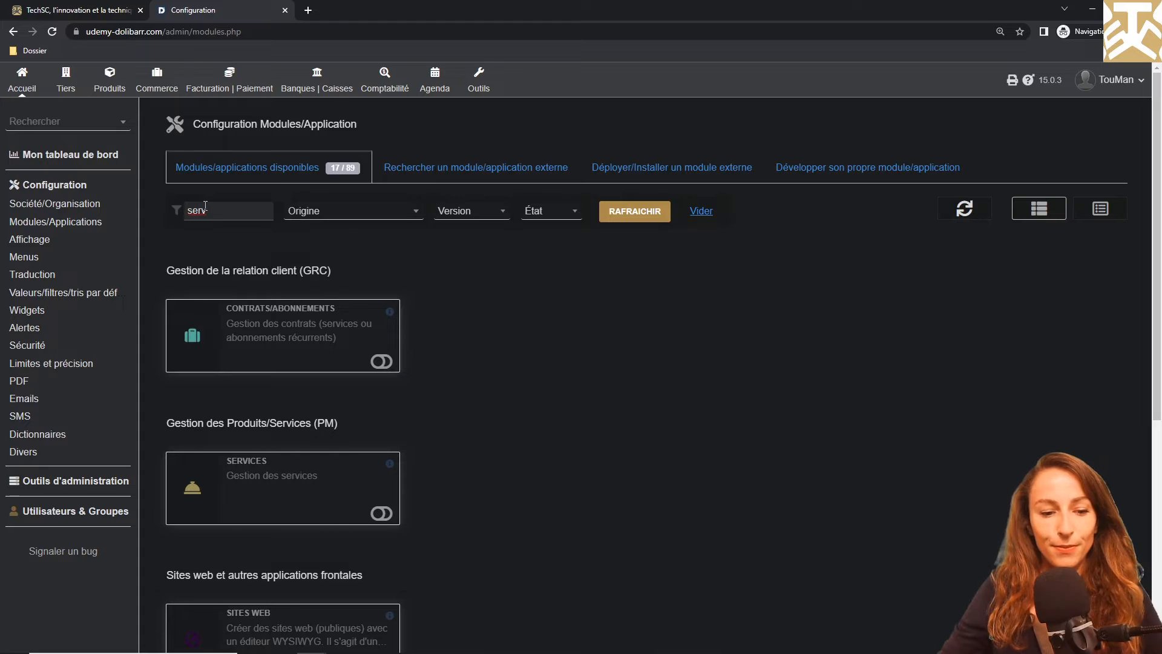
left_click(382, 513)
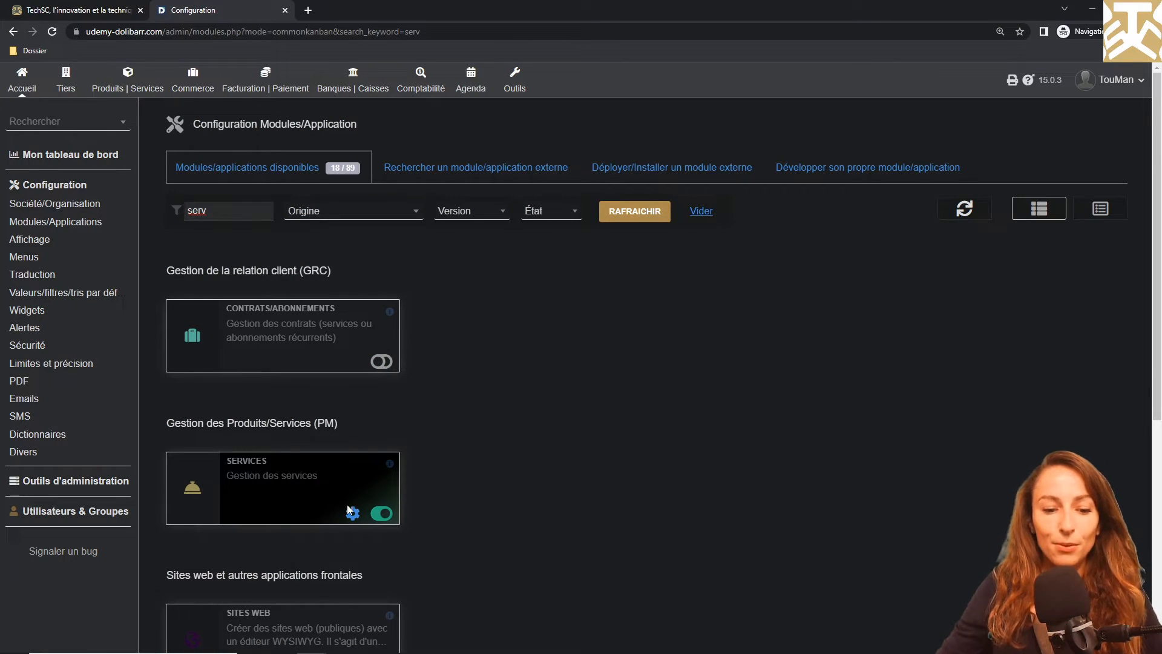
In the Services module settings, copy the product numbering mask {000000} to the Elephant mask for services and save it
left_click(352, 514)
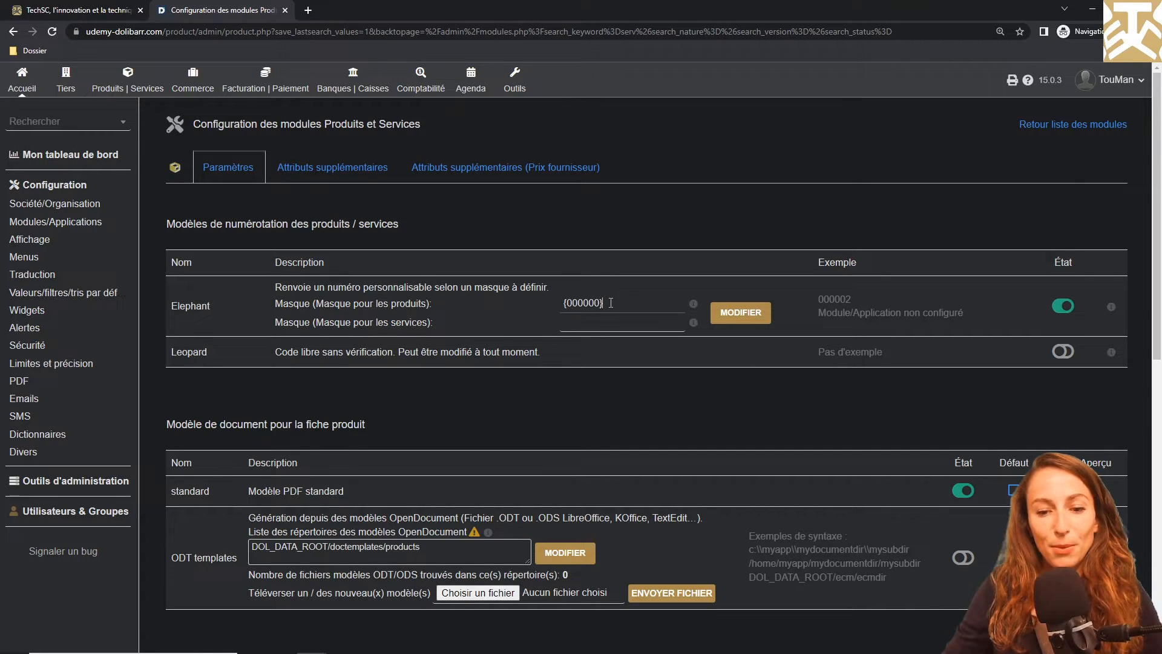
left_click_drag(605, 302, 551, 295)
key("ctrl+c")
left_click(666, 321)
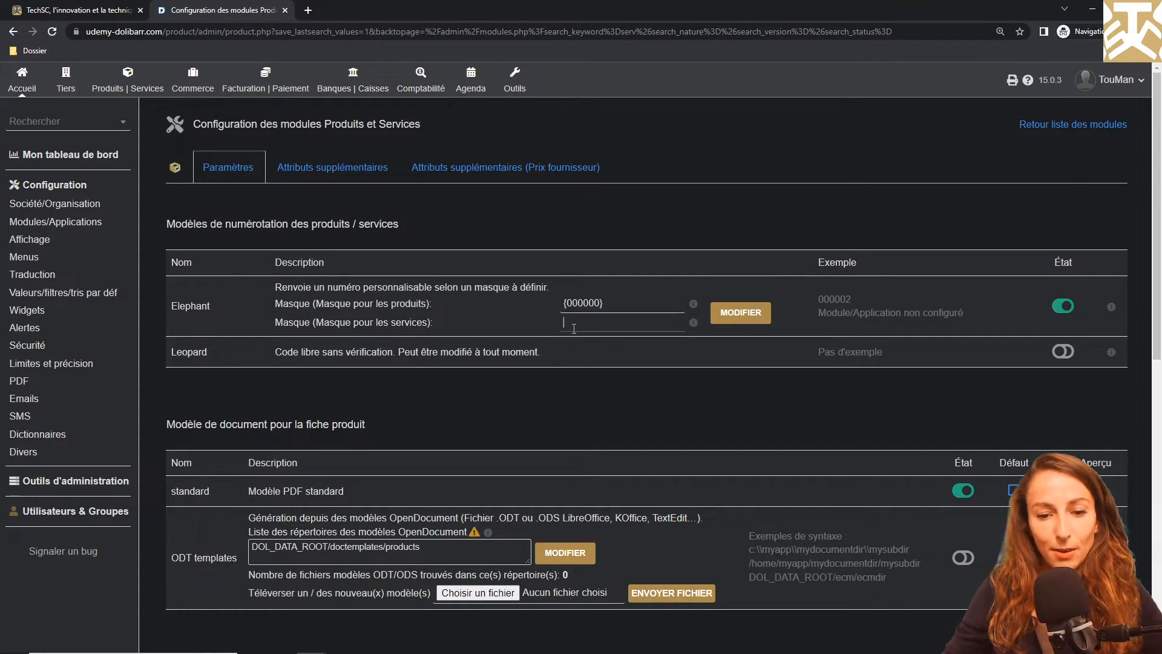
key("ctrl+v")
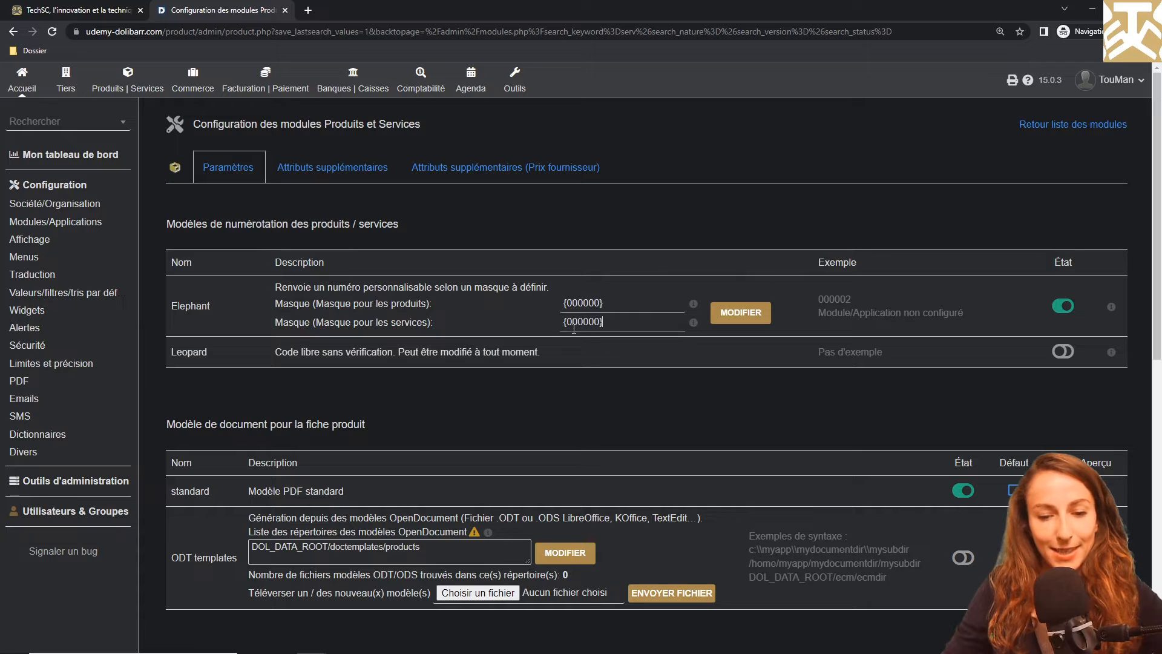
left_click(722, 314)
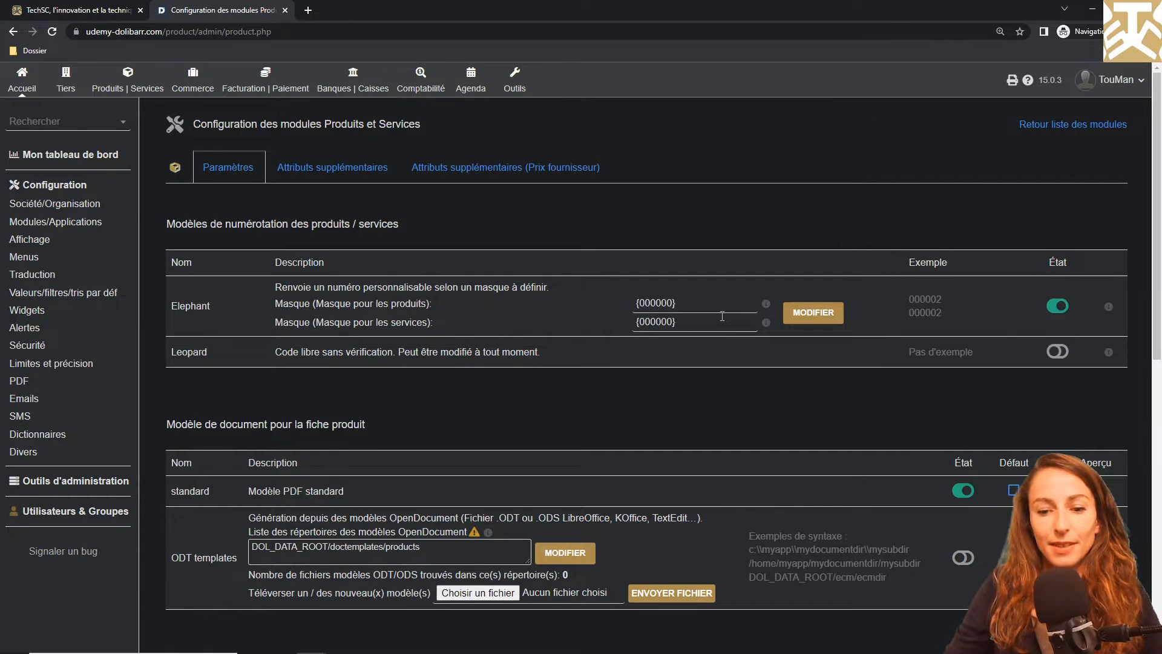
Review the product/service parameters, keeping the customer price rule at "Prix différents pour chaque client"
scroll(726, 315, "down", 8)
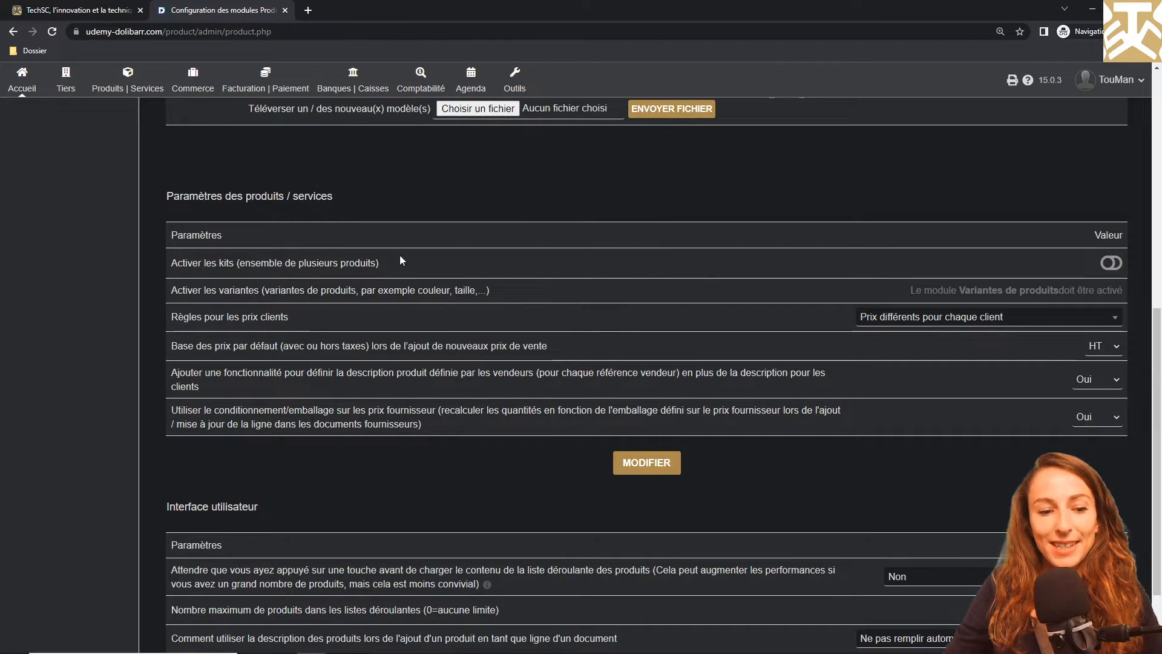
left_click(879, 318)
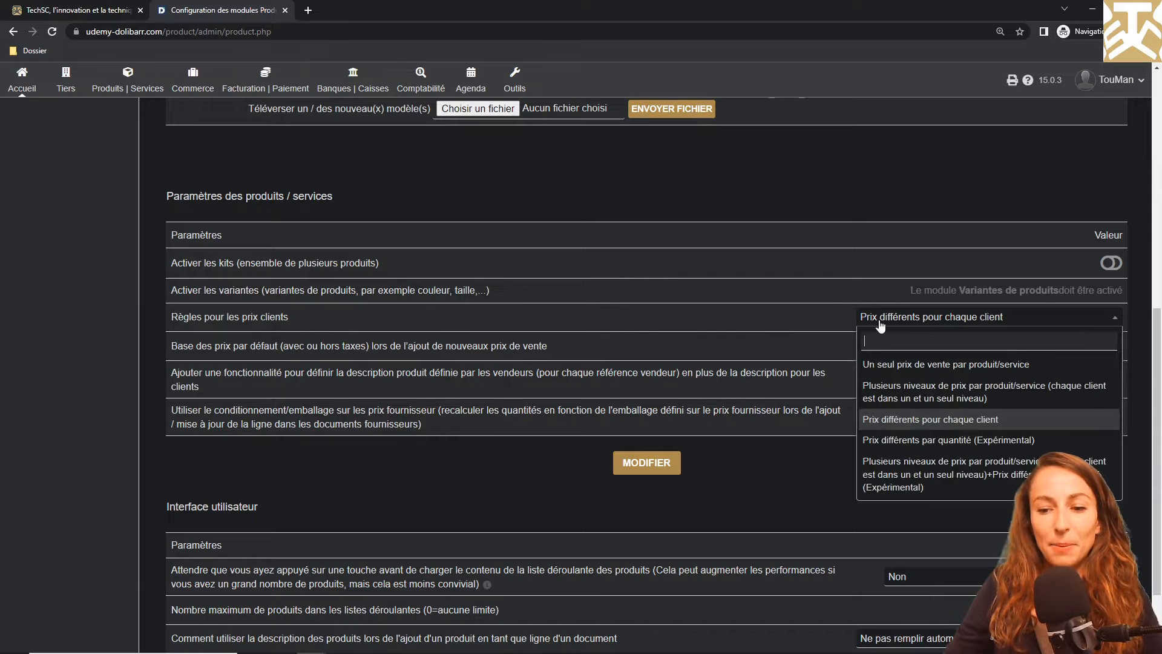
left_click(883, 421)
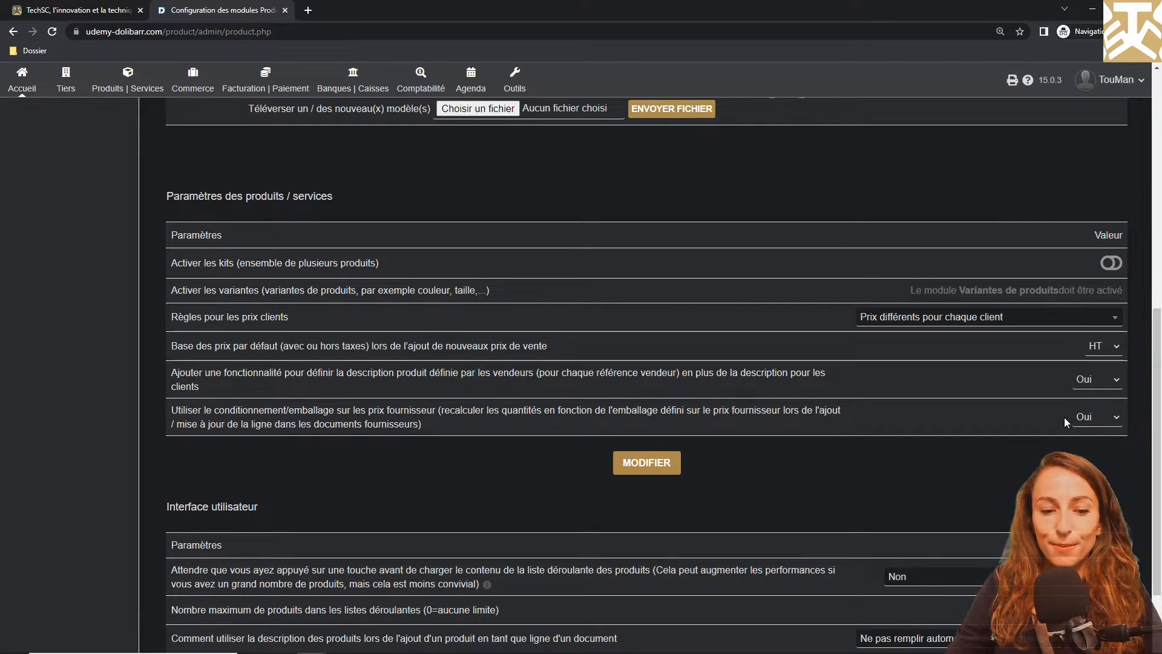
scroll(911, 454, "down", 2)
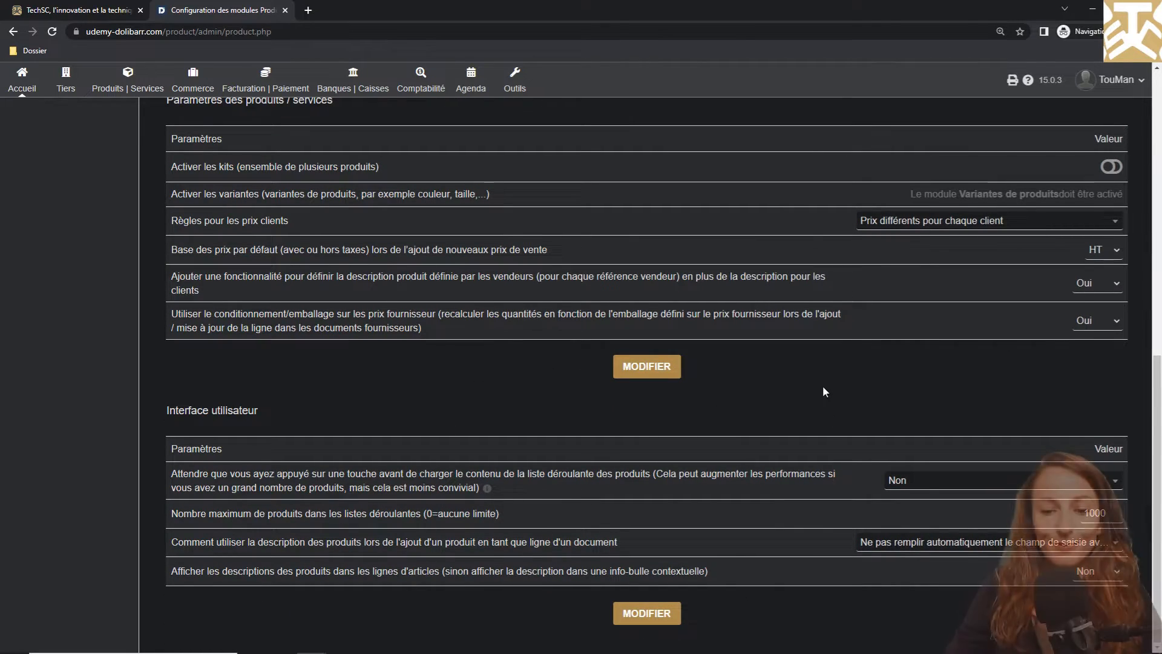
scroll(823, 386, "up", 10)
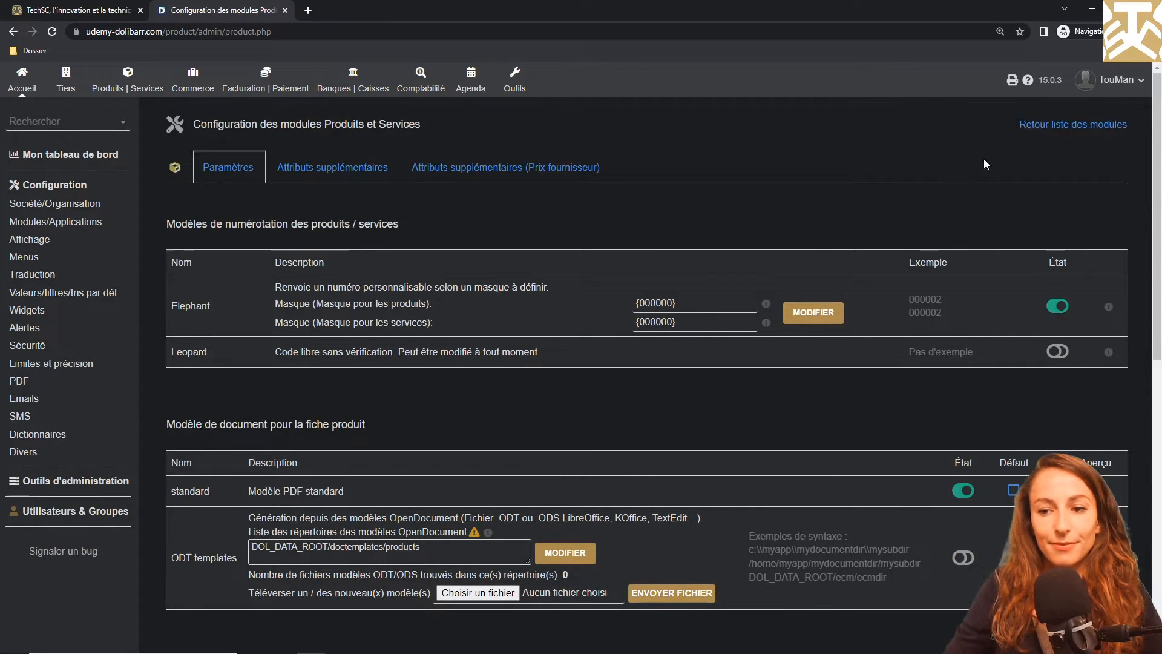
Return to the module list, filter it by "work" and view the Workflow inter-modules configuration
left_click(1029, 125)
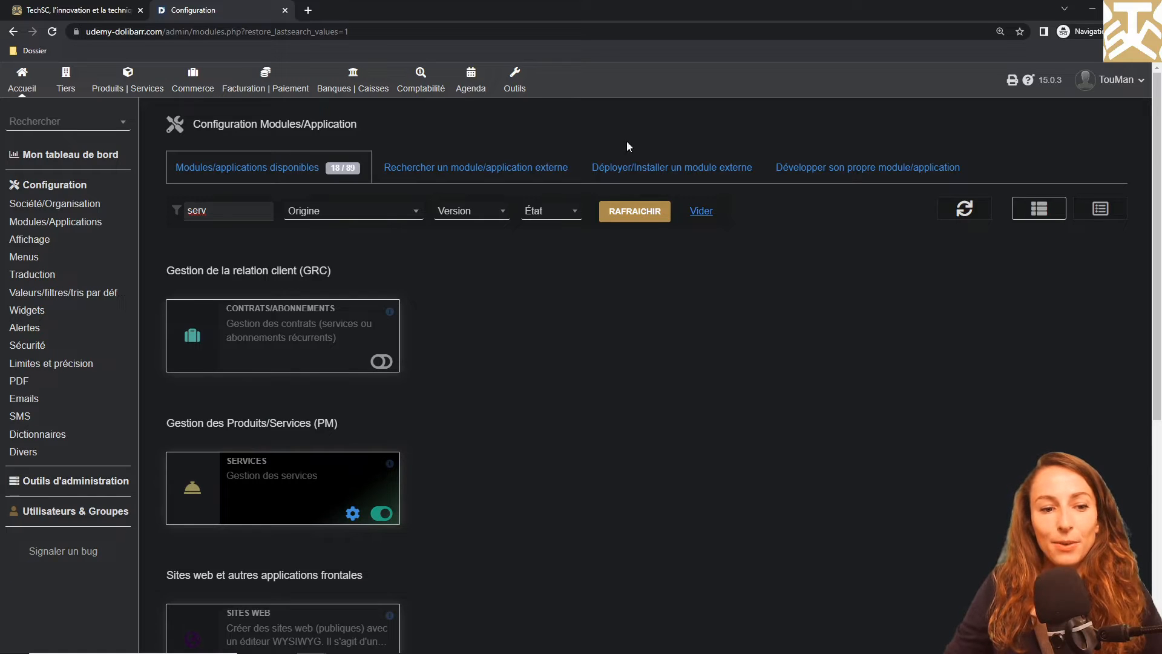
left_click_drag(206, 206, 176, 206)
type("work")
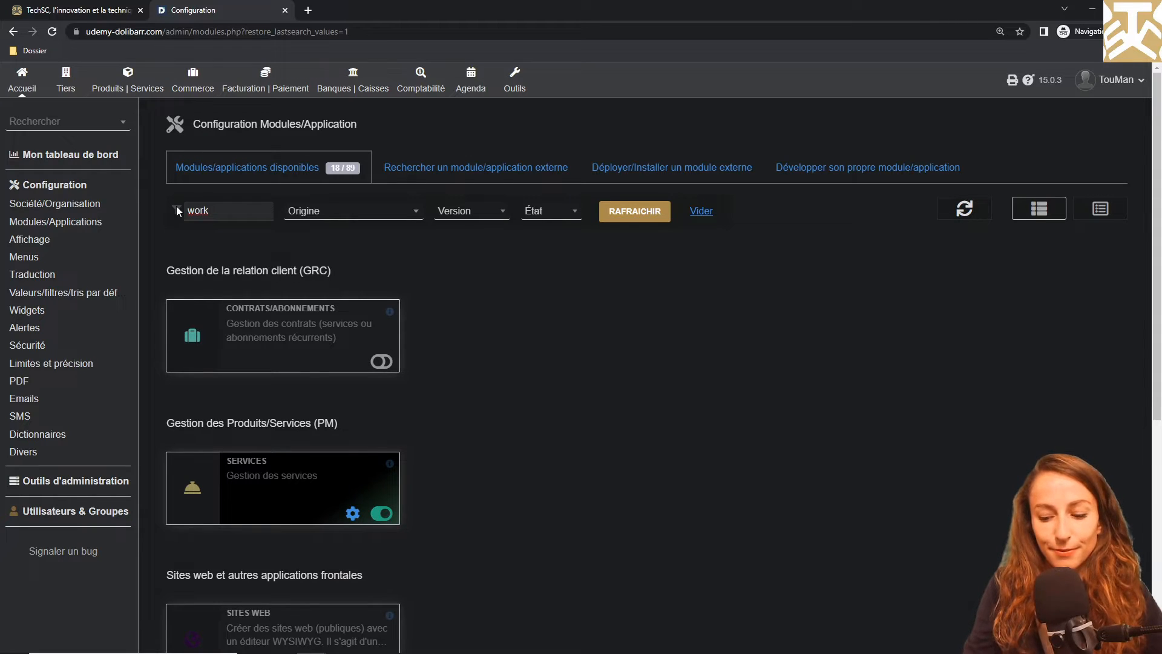
key("Return")
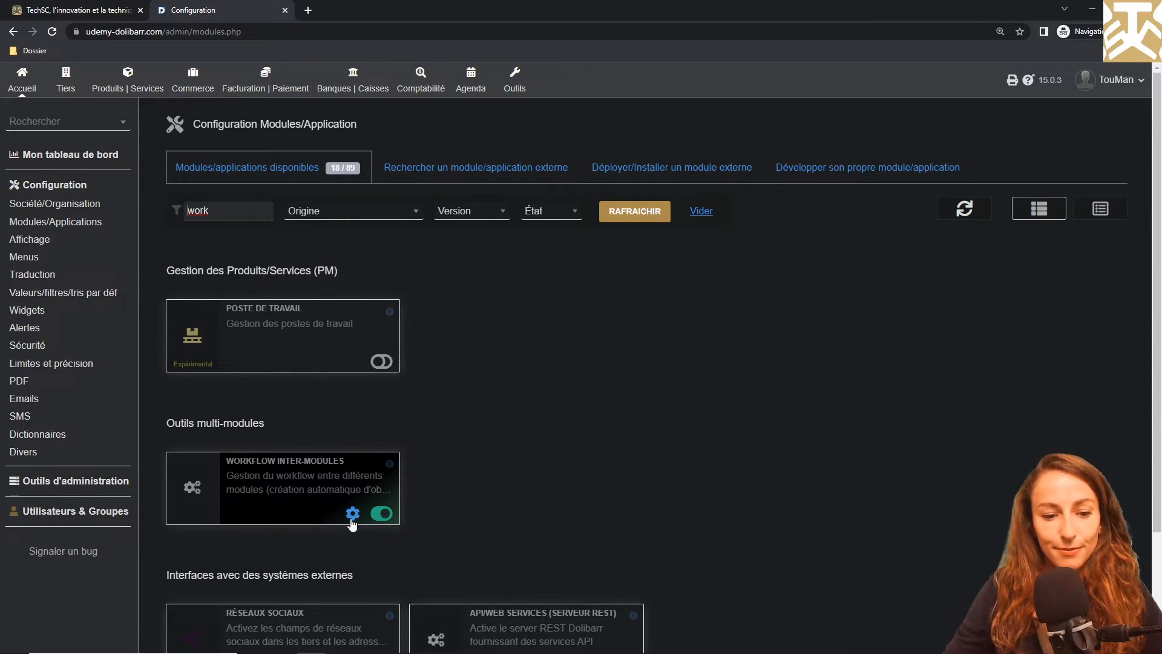
left_click(352, 518)
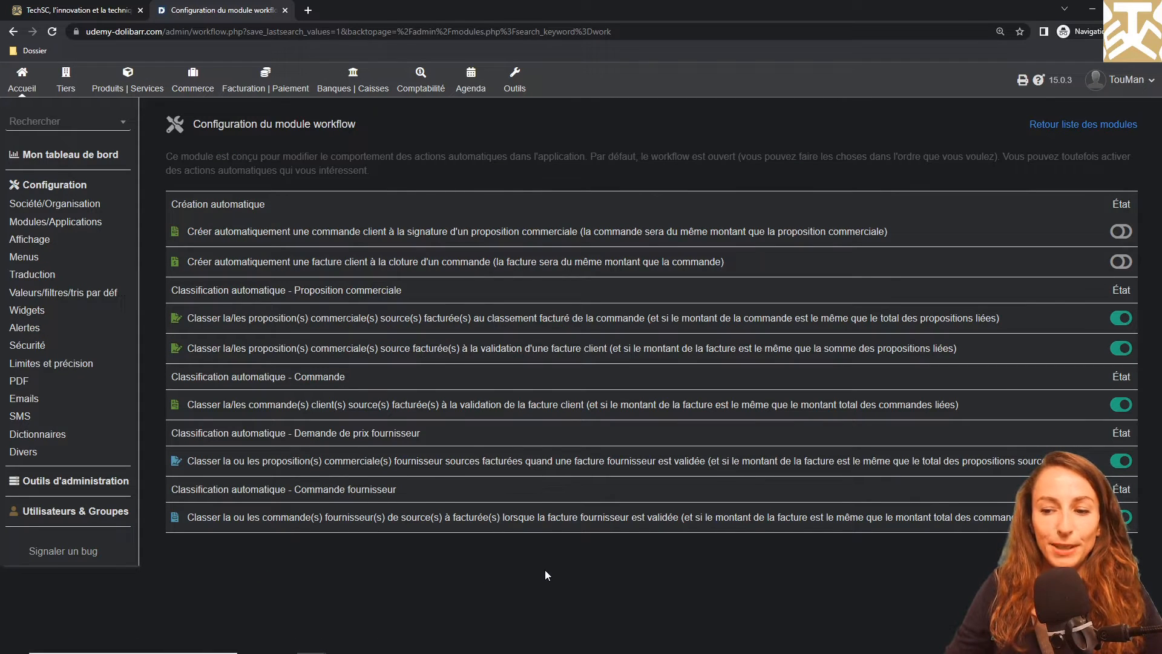
Find the Événements/Agenda module with the keyword "agend" and review which events its automatic feed (Alimentation automatique) records
left_click(1056, 125)
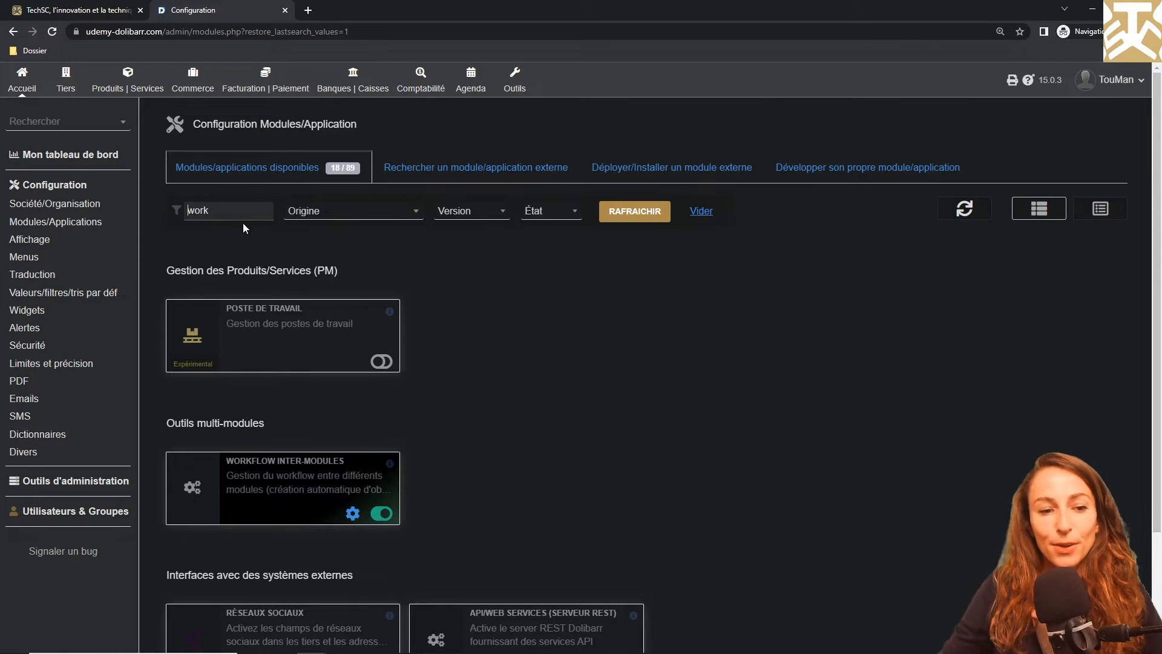
left_click_drag(230, 210, 158, 223)
type("agend")
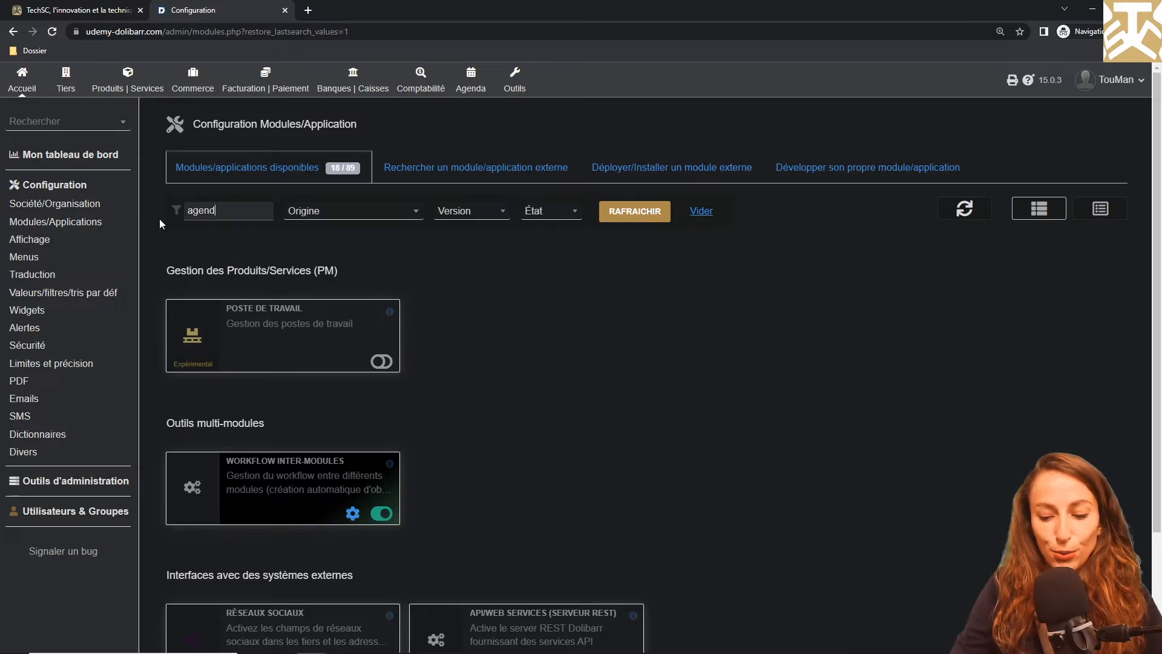
key("Return")
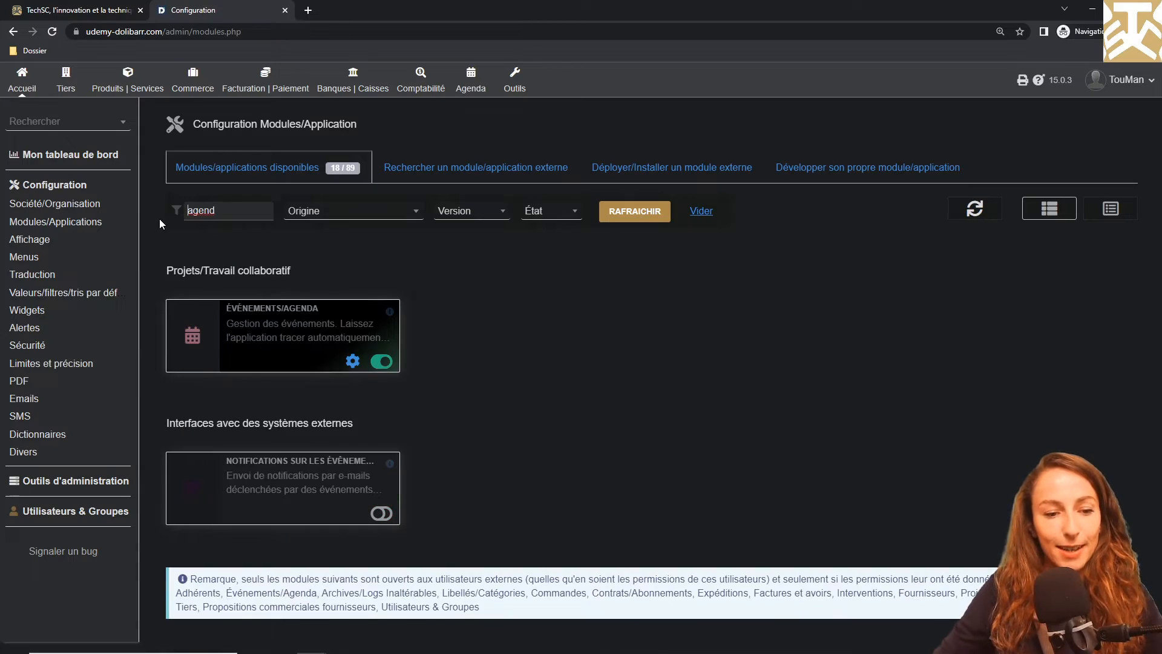
left_click(353, 361)
left_click(354, 165)
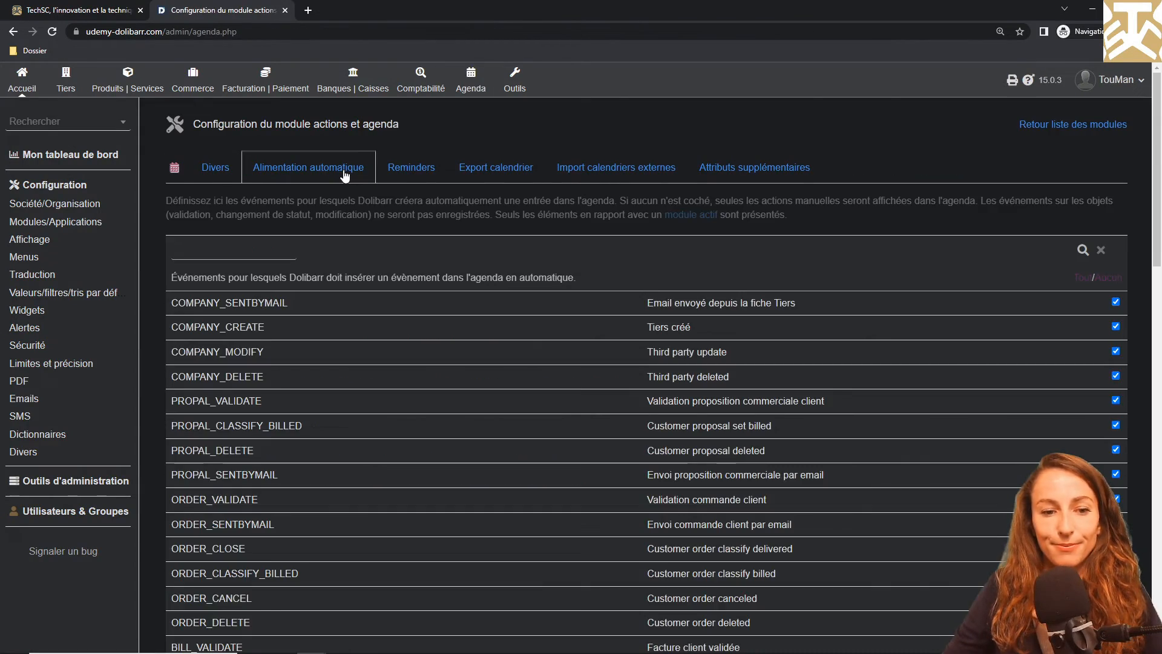
scroll(346, 172, "down", 9)
scroll(345, 175, "down", 7)
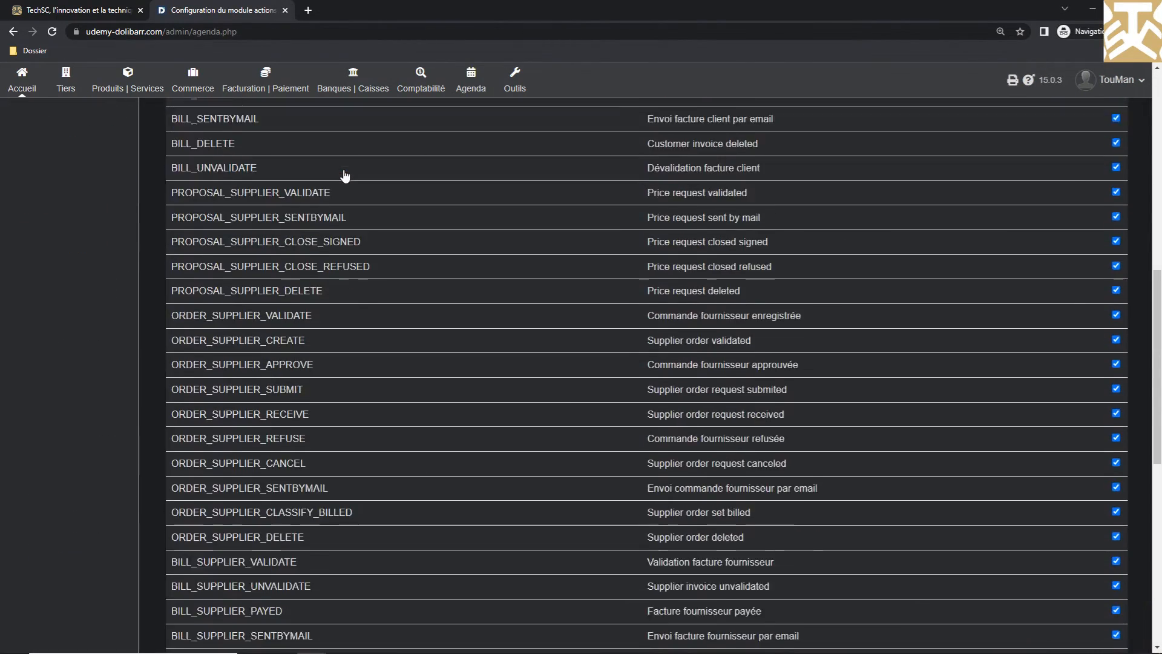
scroll(345, 176, "down", 1)
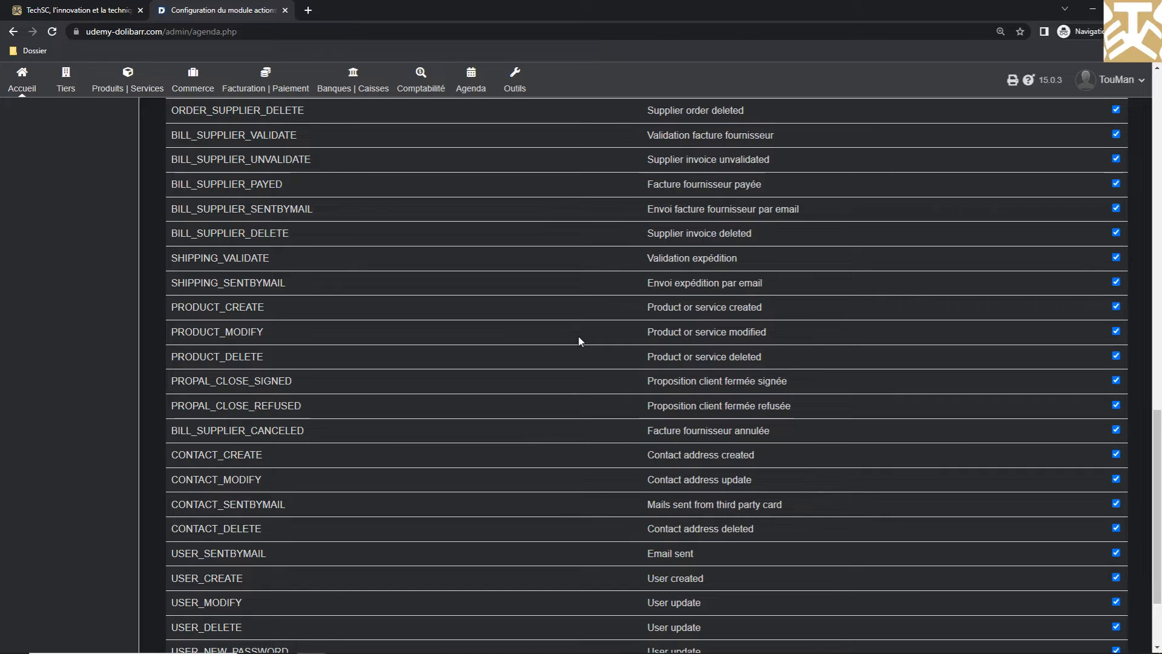
scroll(579, 341, "up", 3)
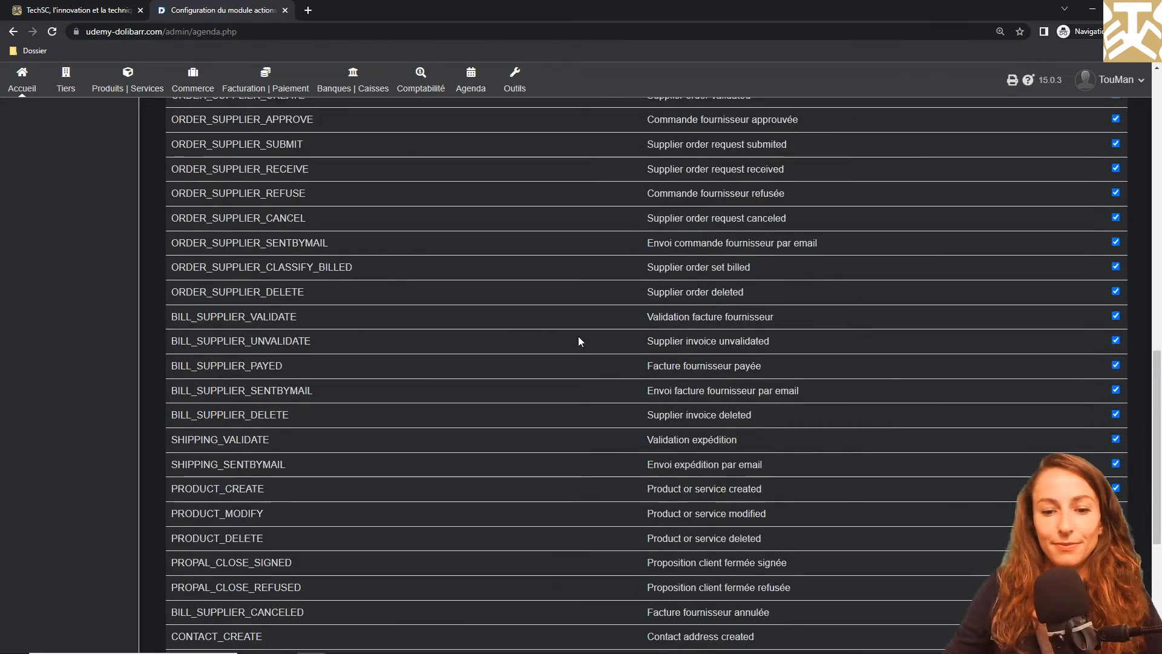
scroll(579, 341, "up", 12)
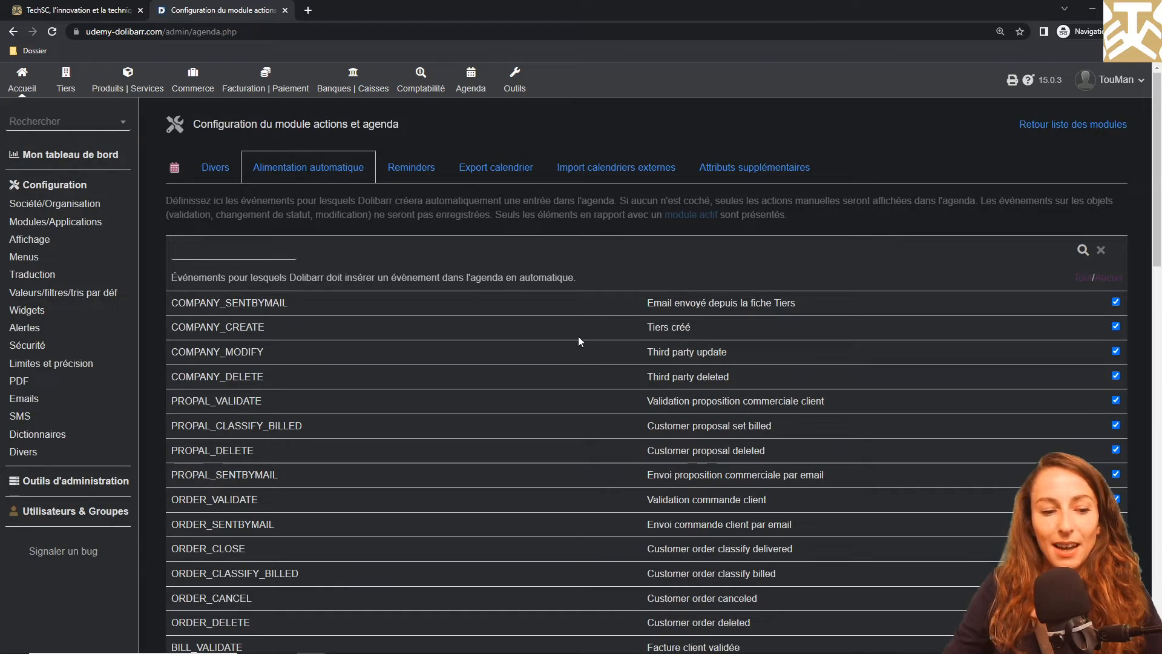
Grant all Services and Produits permissions to the first user in the user list
left_click(106, 511)
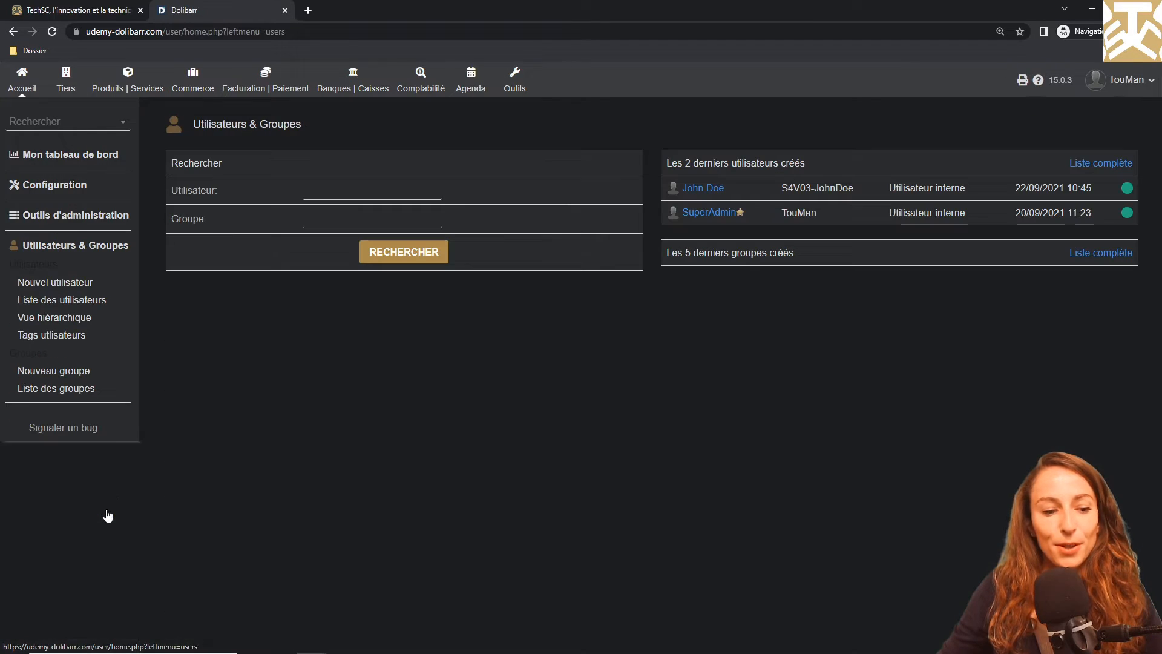
left_click(94, 301)
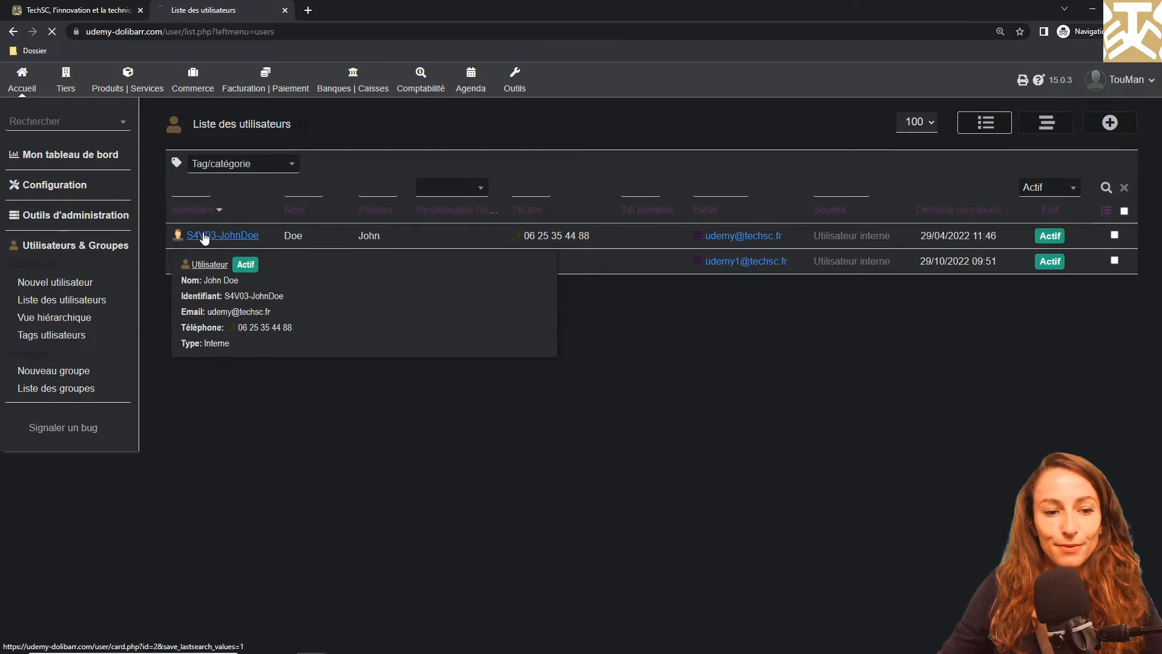
left_click(204, 236)
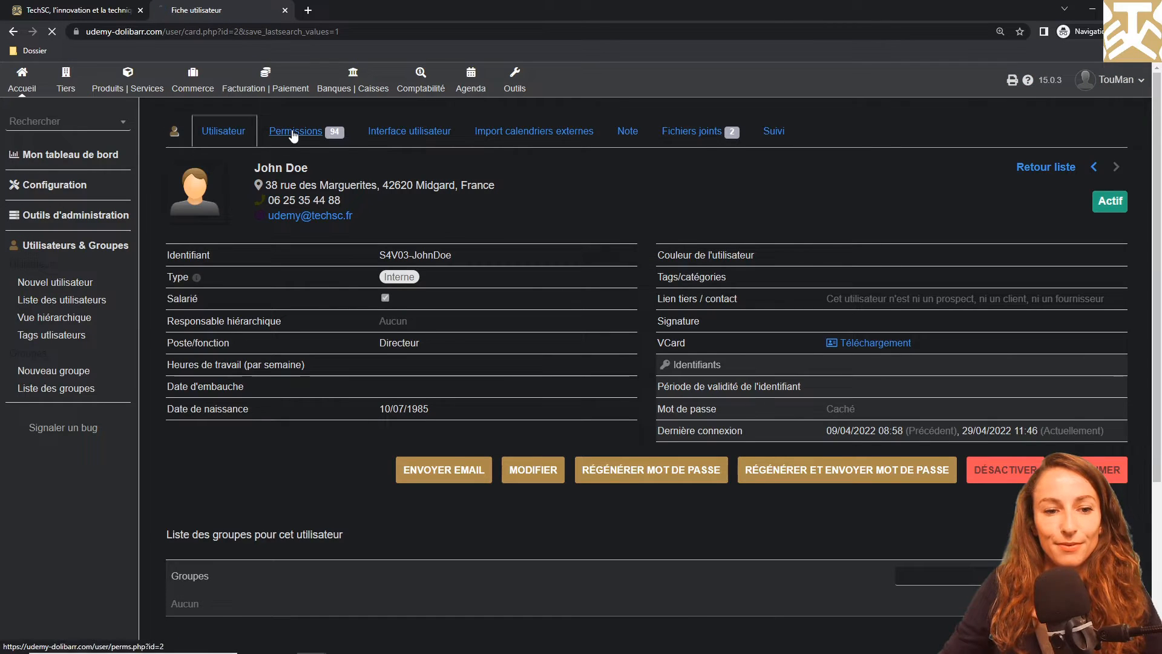
left_click(293, 133)
scroll(294, 135, "down", 3)
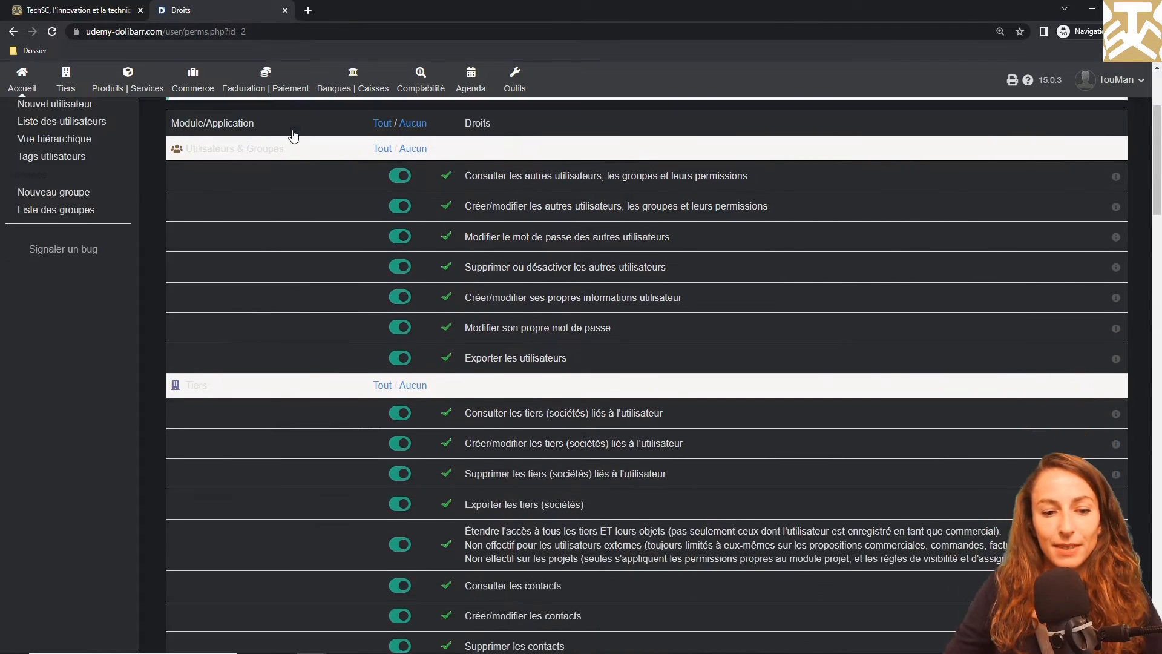
scroll(293, 135, "down", 13)
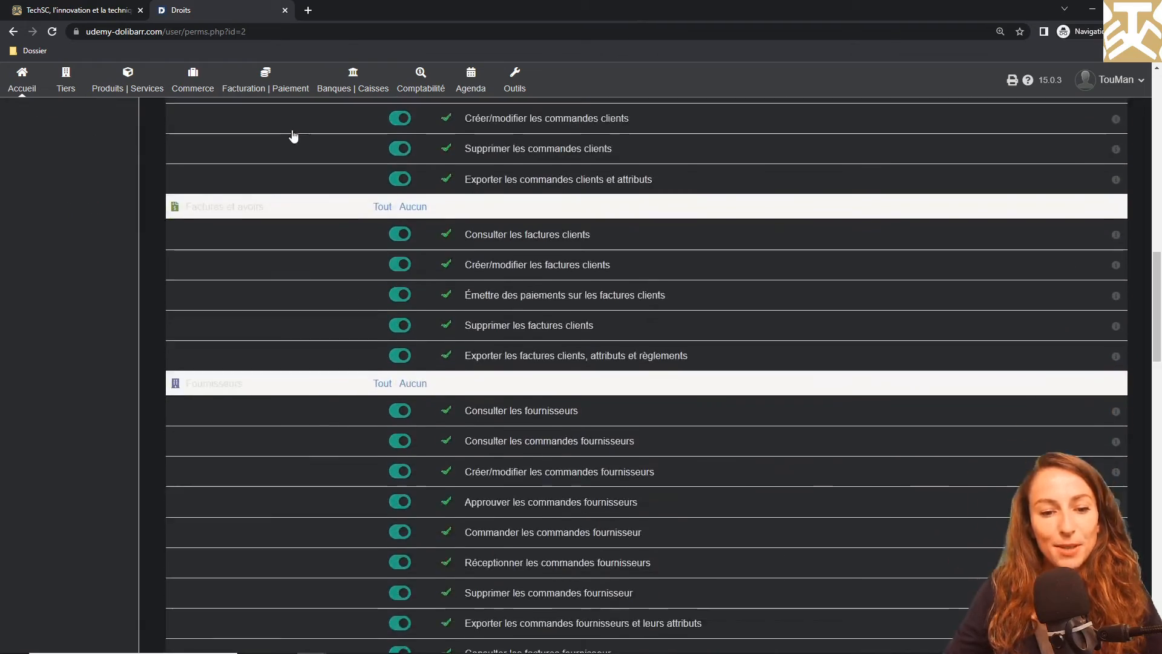
scroll(293, 135, "down", 15)
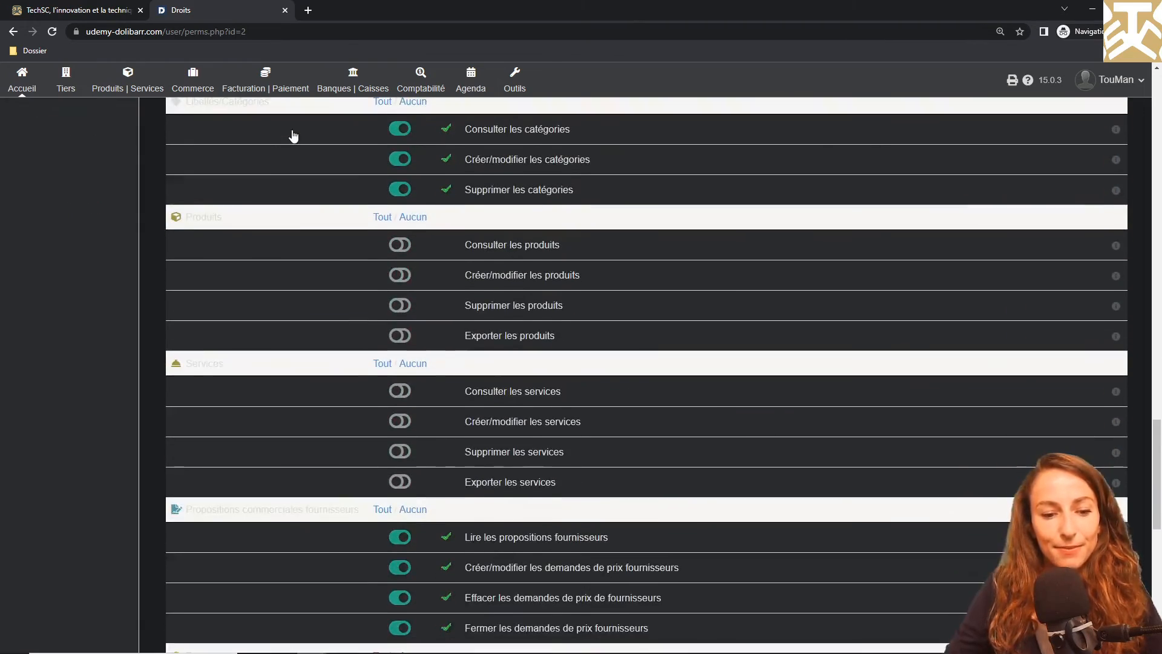
left_click(383, 365)
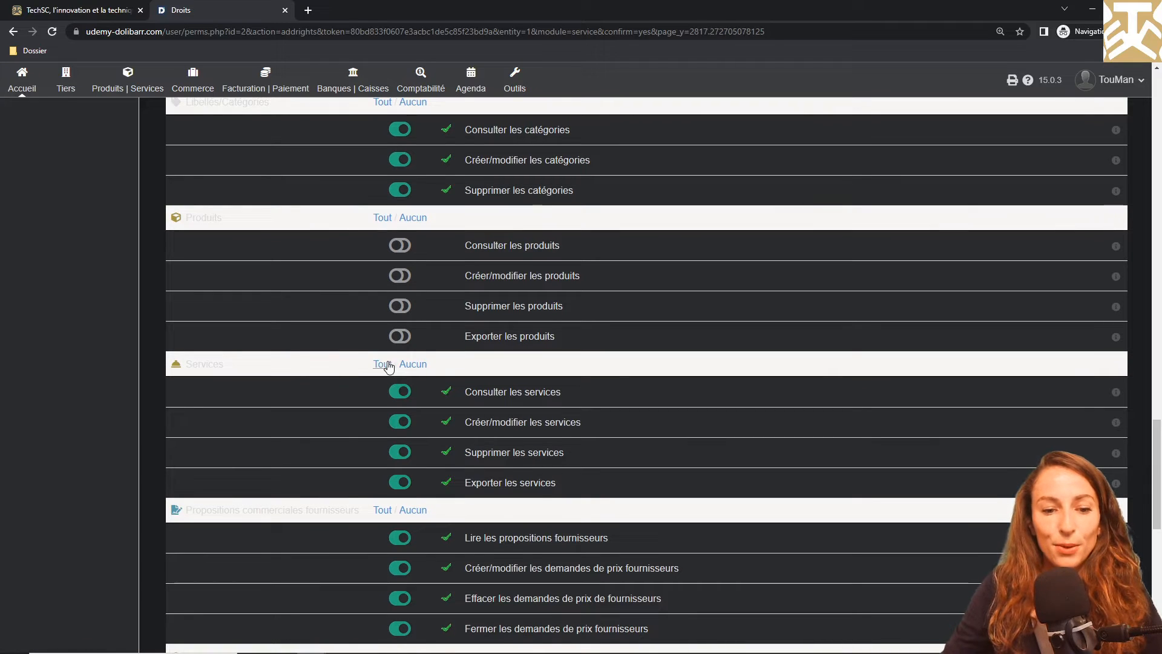
left_click(382, 219)
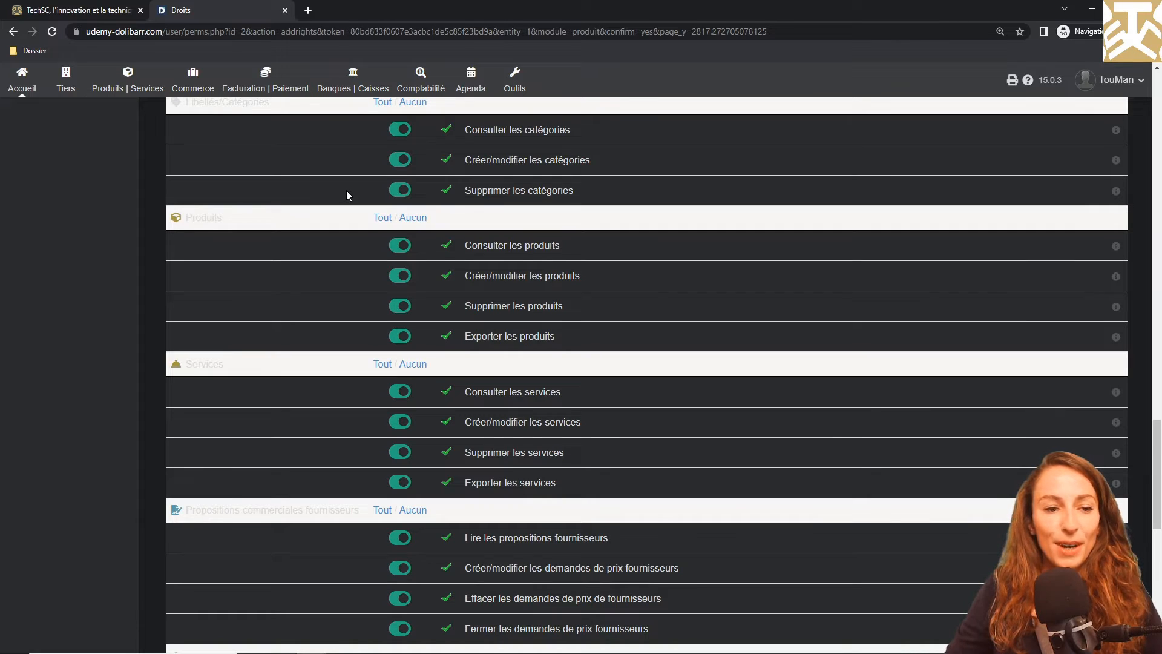
Start a new service in the products and services area and label it "journée de prestation multi domaine"
left_click(109, 84)
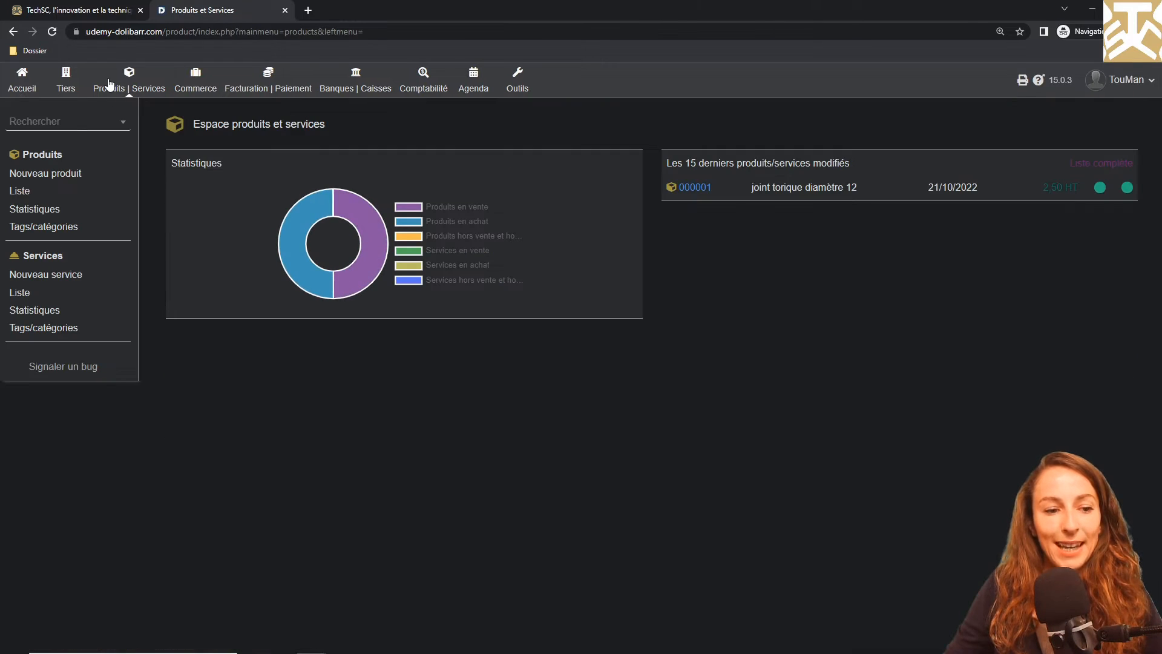
left_click(56, 275)
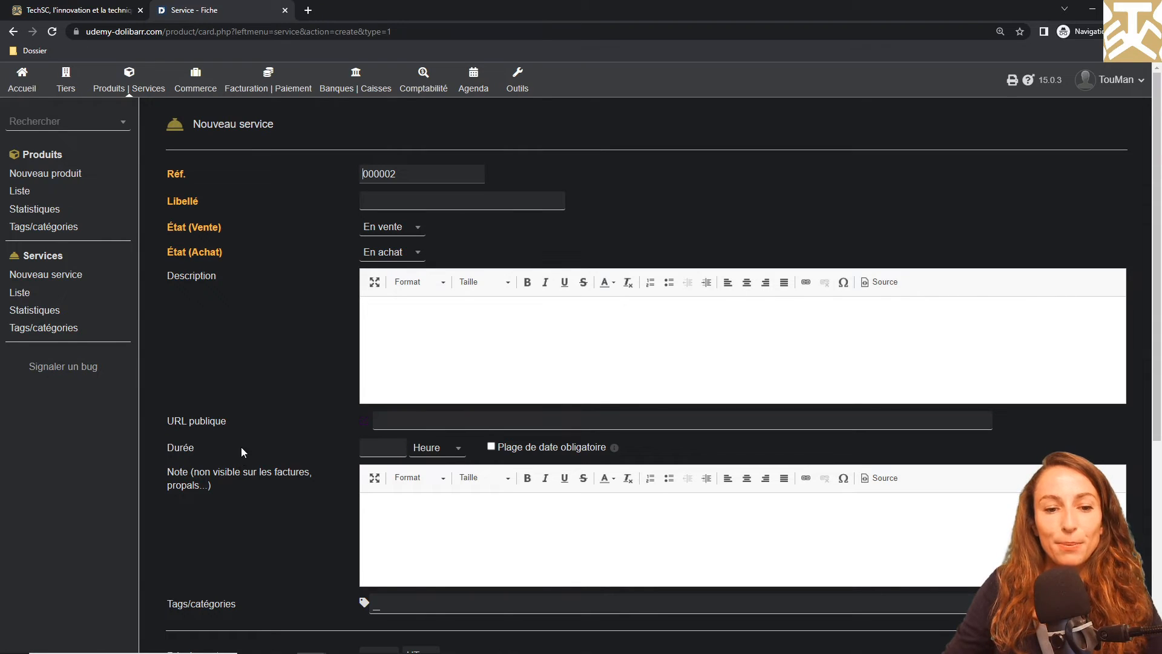
left_click(376, 206)
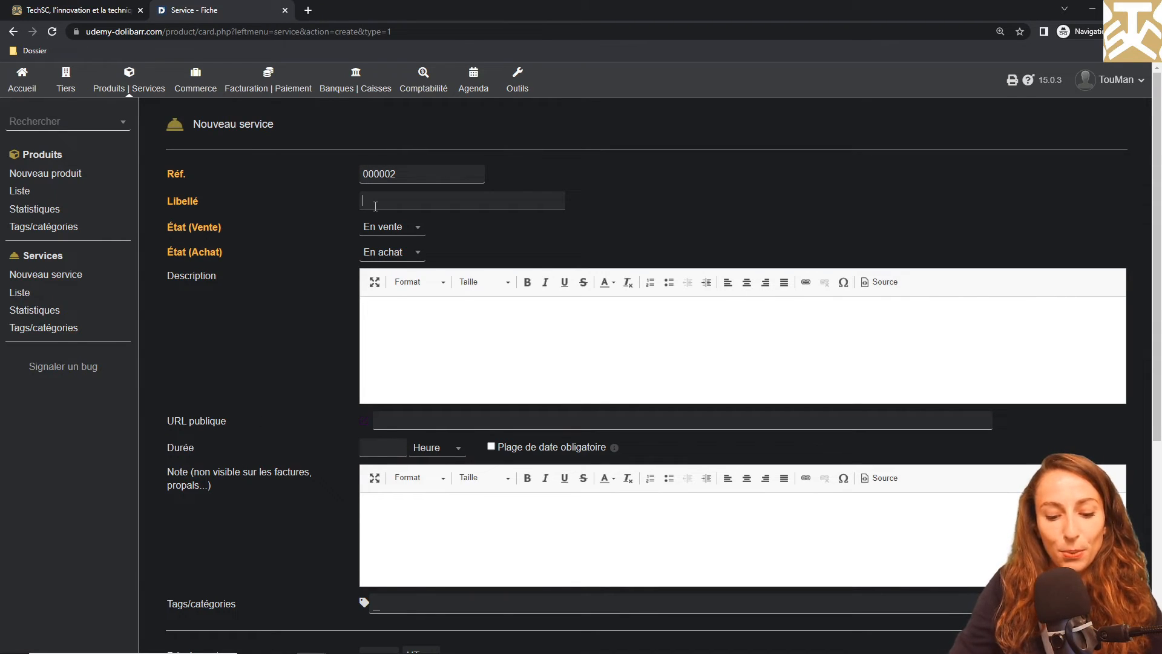
type("journée")
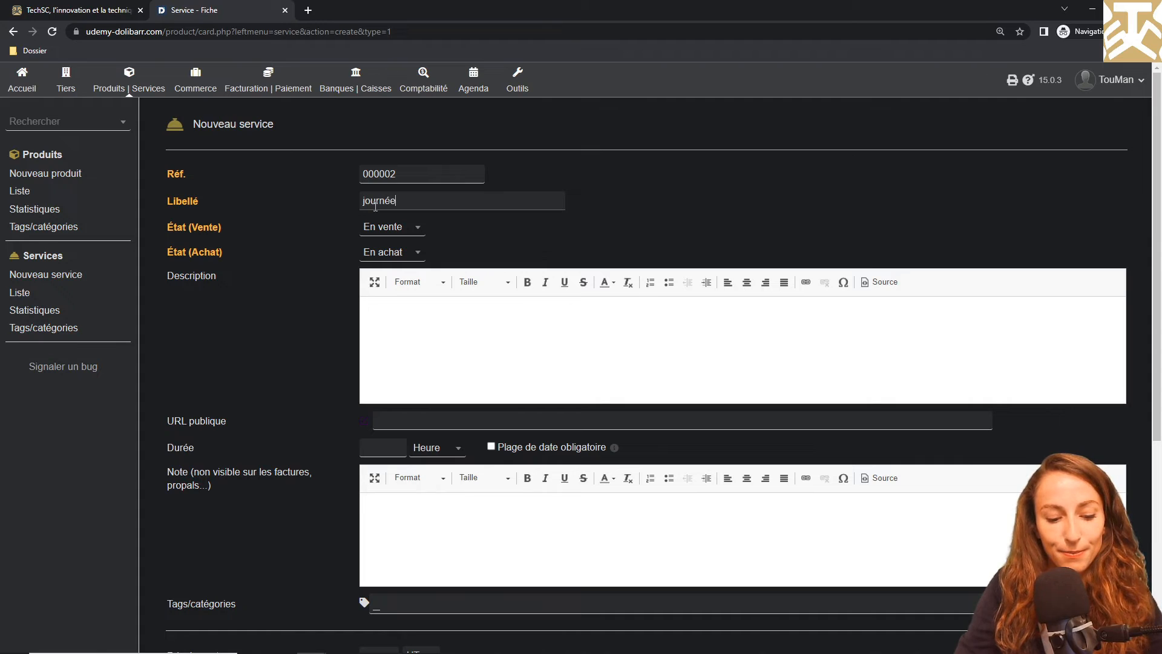
type(" de prestation multi domaine")
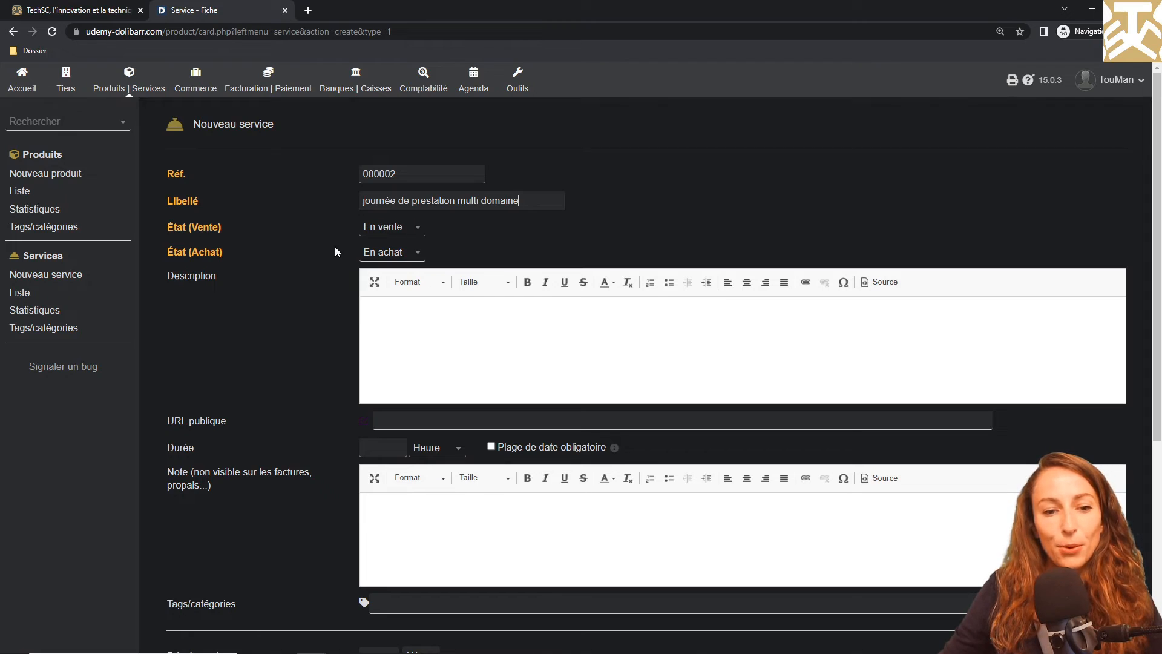
Set the service's purchase state to "Hors achat" and enter the description "plomberie électricité couverture"
left_click(377, 265)
left_click(388, 320)
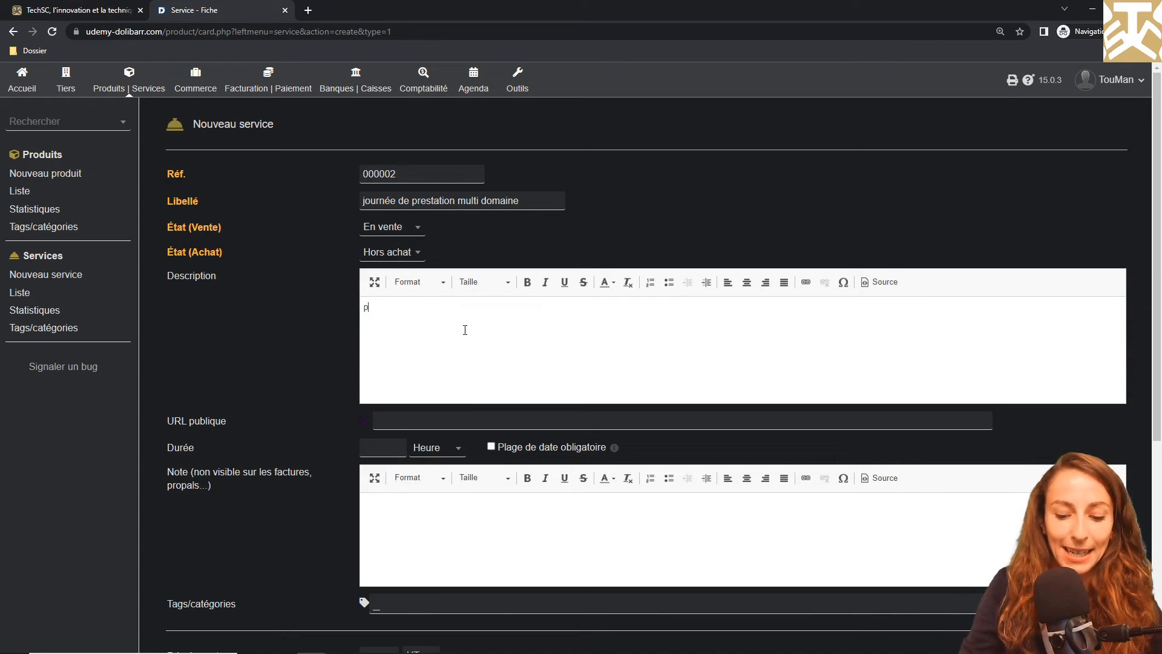
type("lom")
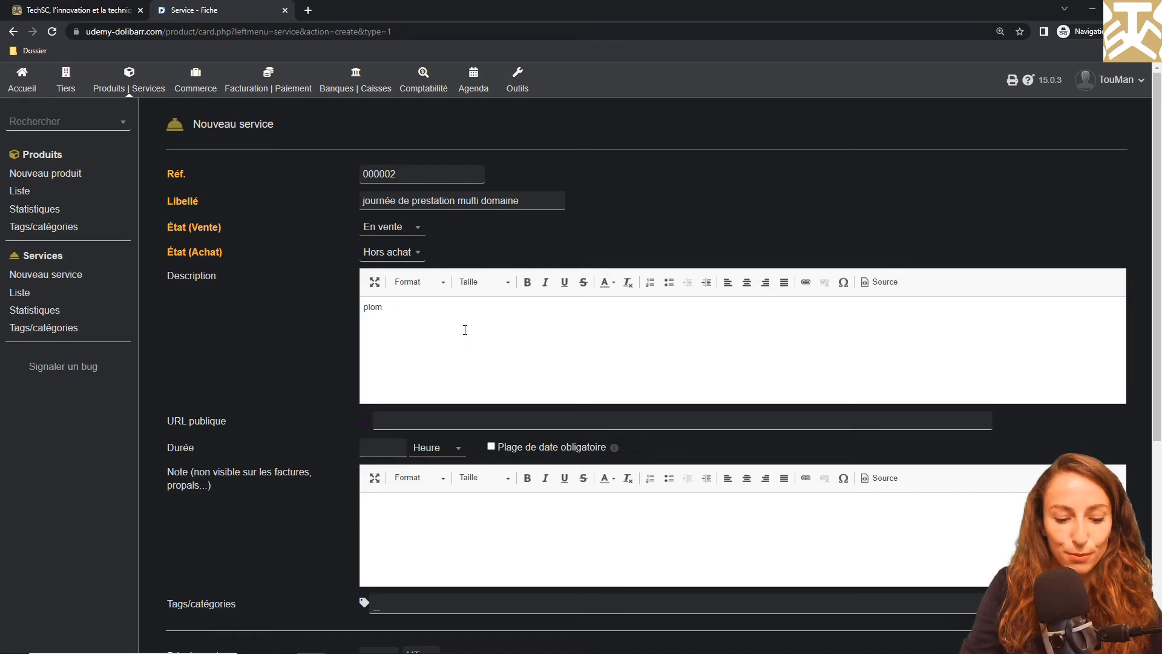
type("berie électricité ")
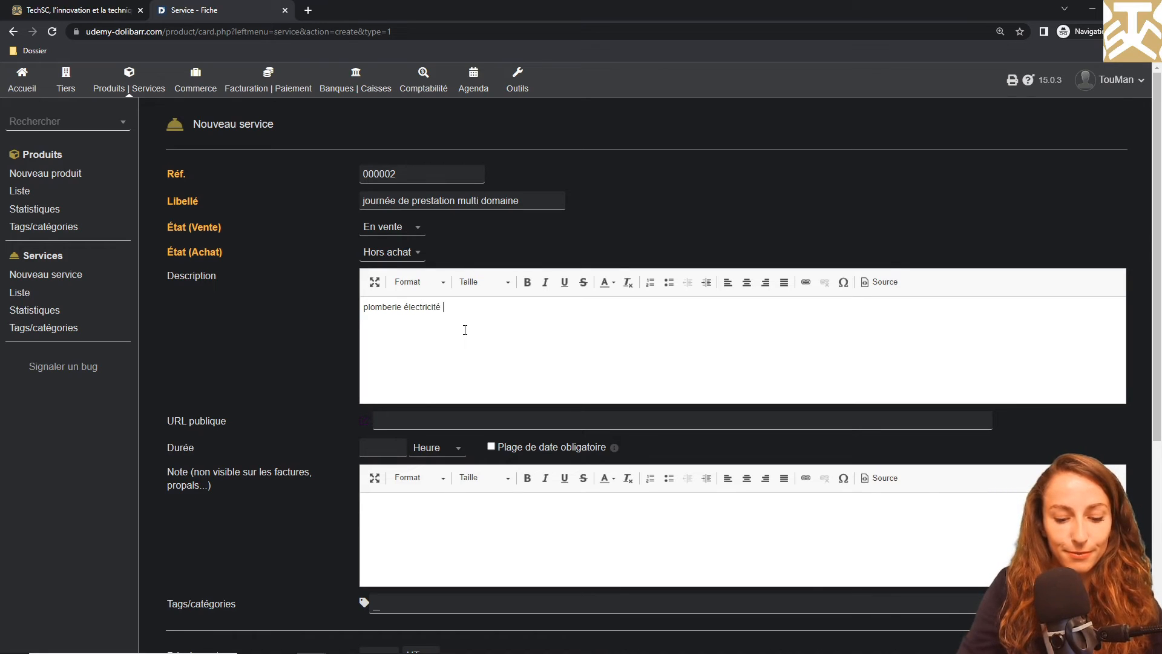
type("couverture")
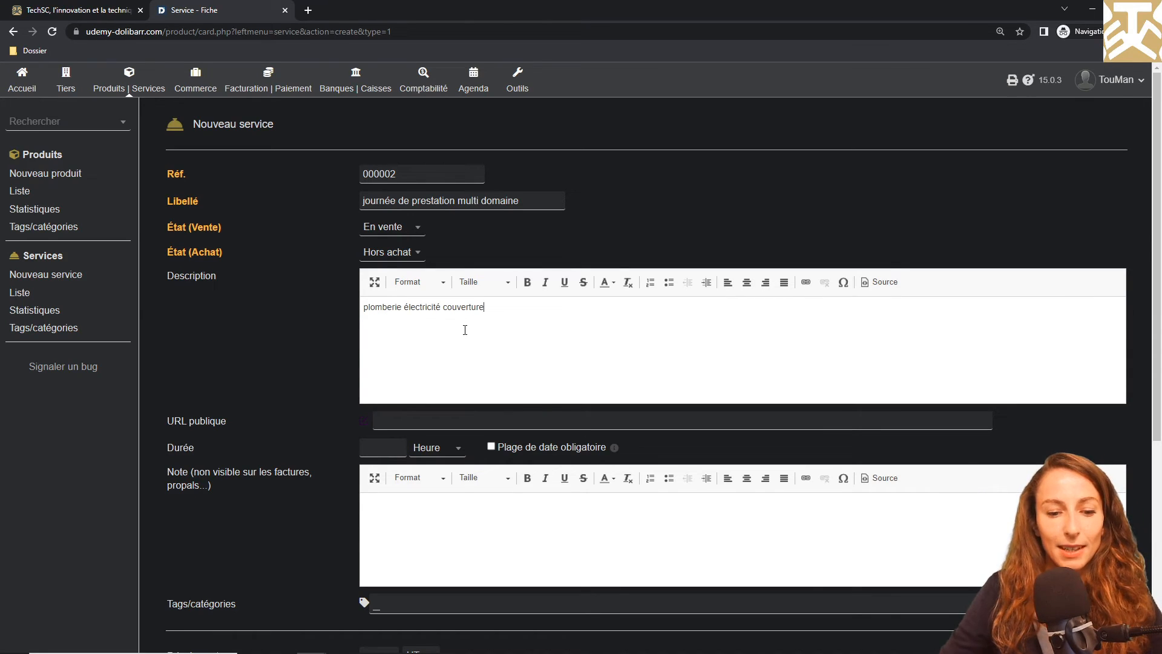
Create the service with a duration of 7 hours (Heure) and a selling price of 350 HT
left_click(384, 449)
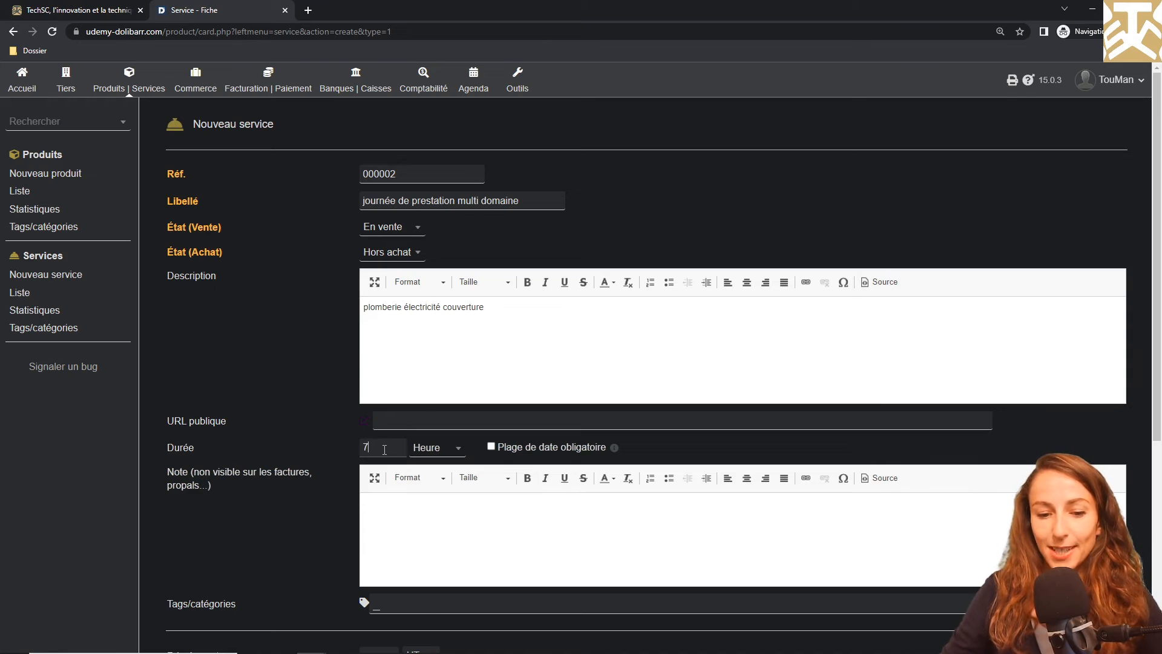
type("7")
scroll(385, 450, "down", 5)
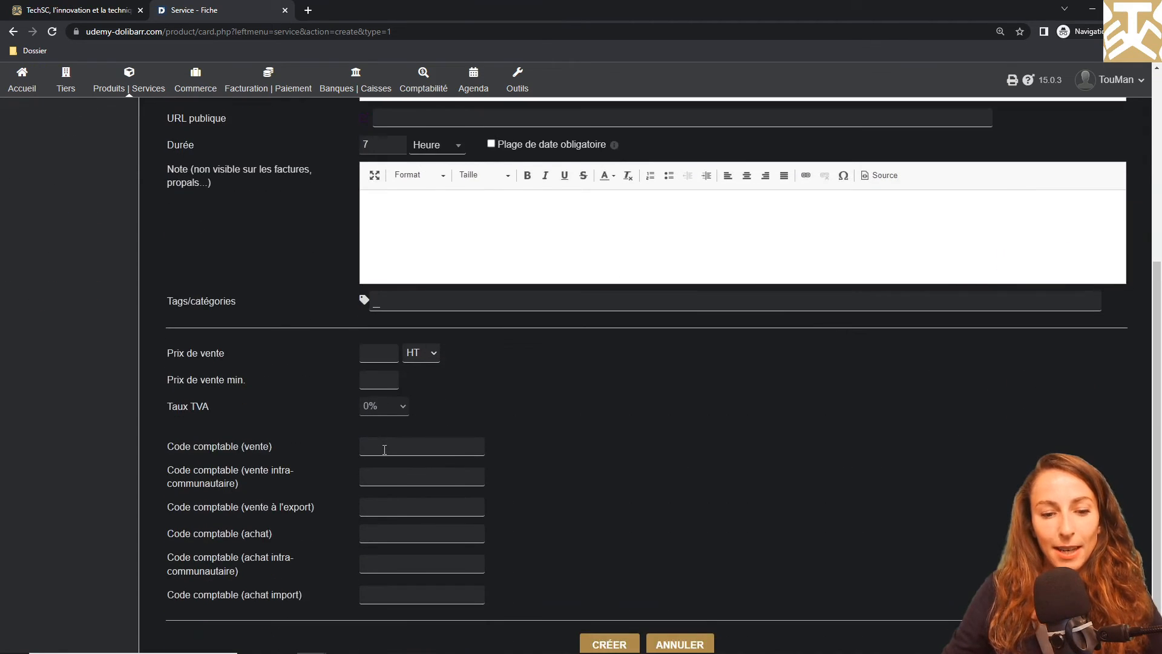
left_click(377, 334)
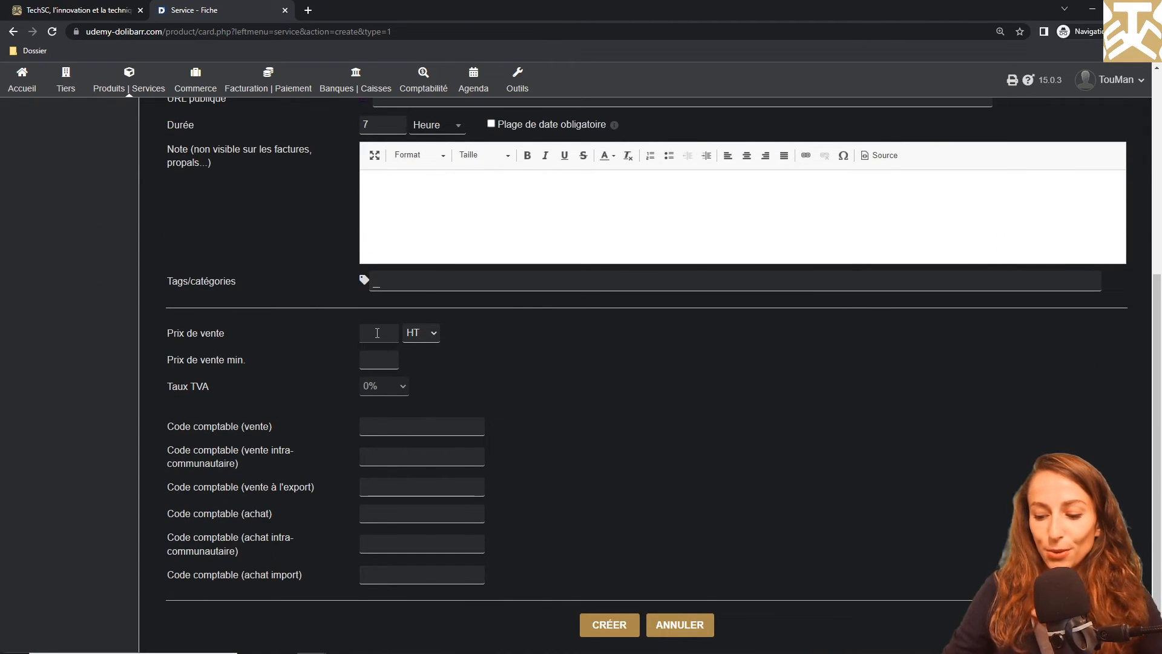
type("350")
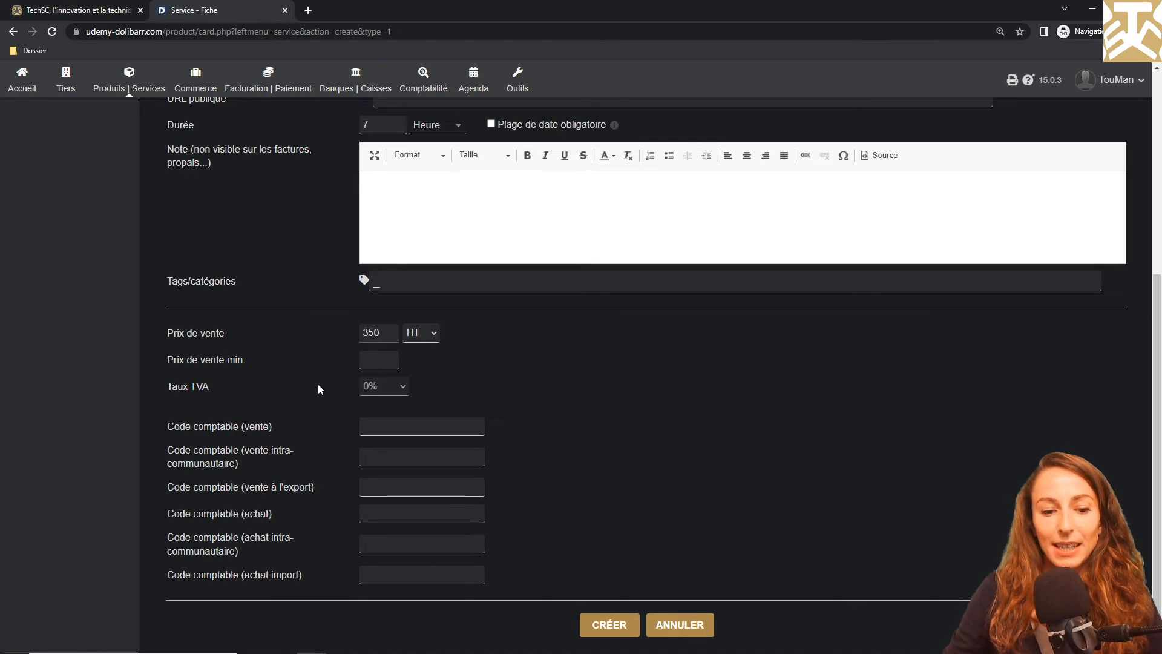
left_click(606, 628)
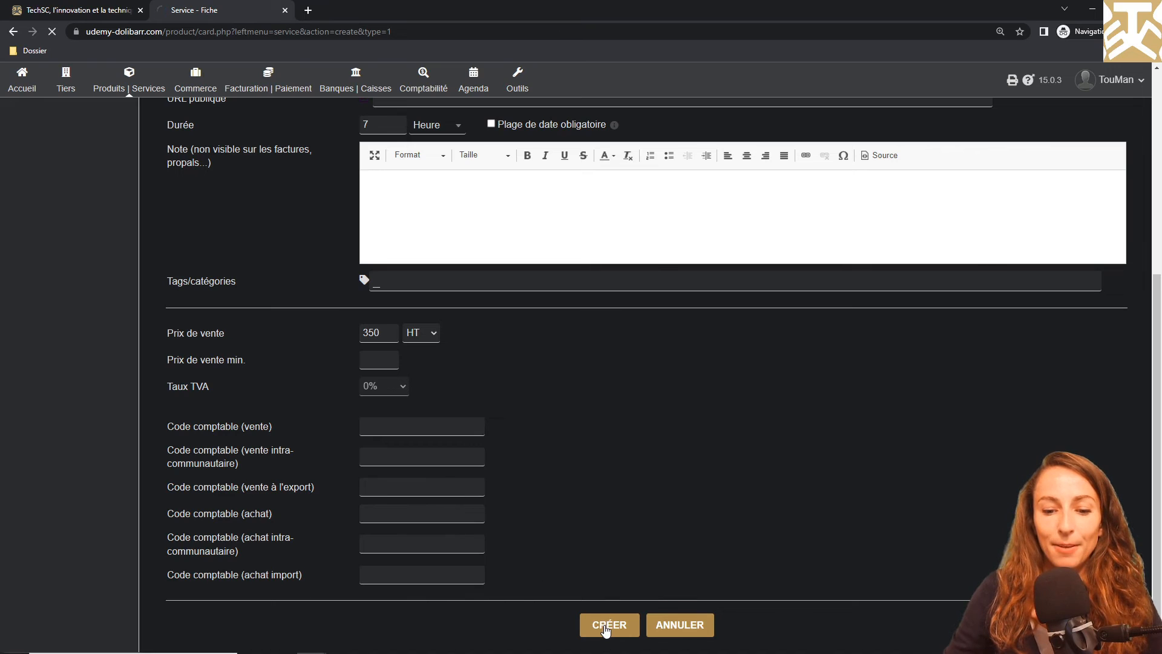